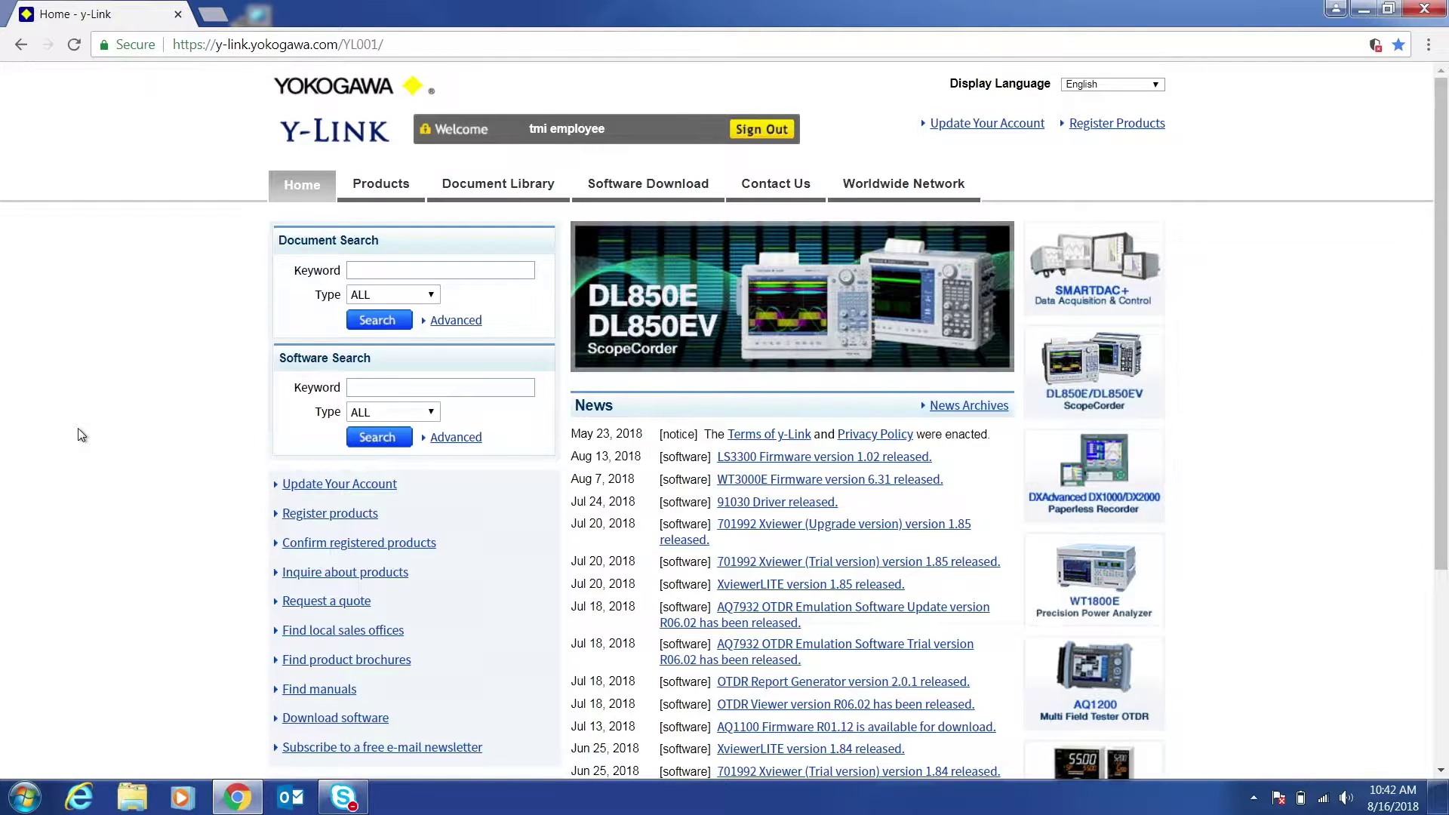
Step: Search Y-Link for WTViewerE and download the upgrade version package wtveverup133.zip
{"action": "left_click", "coordinate": [418, 387]}
{"action": "type", "text": "WT"}
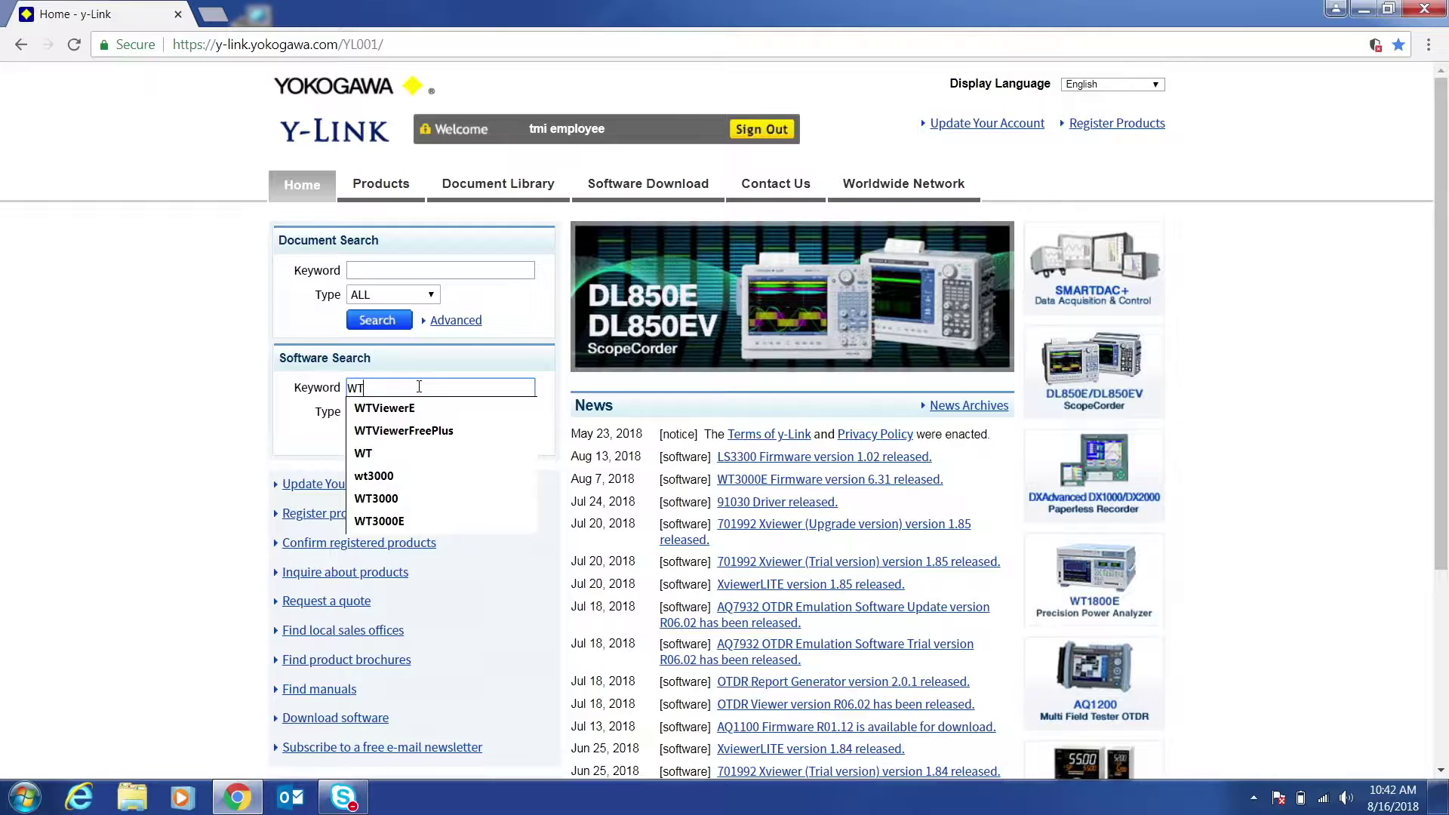
{"action": "type", "text": "ViewerE"}
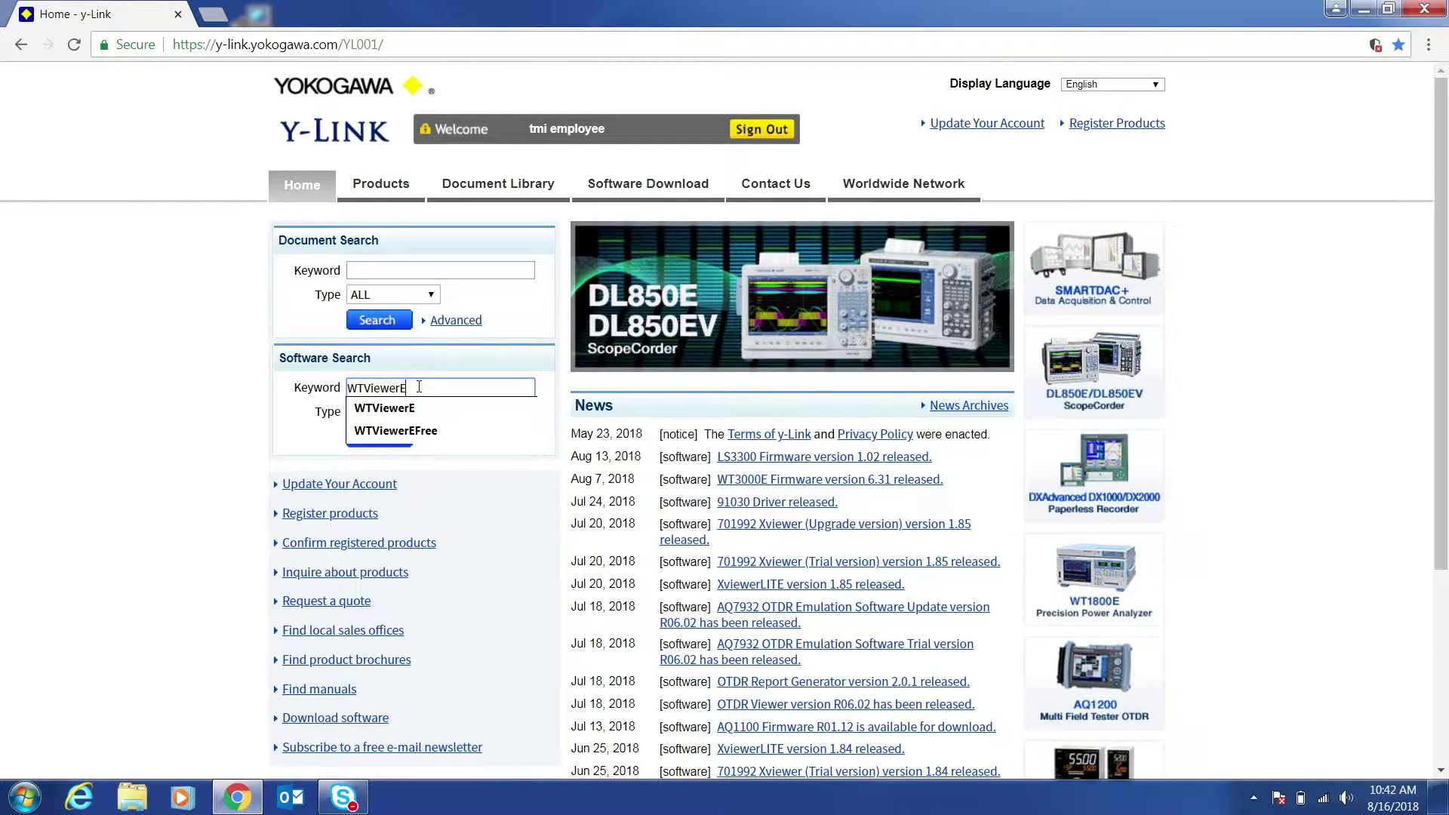
{"action": "left_click", "coordinate": [411, 408]}
{"action": "left_click", "coordinate": [389, 444]}
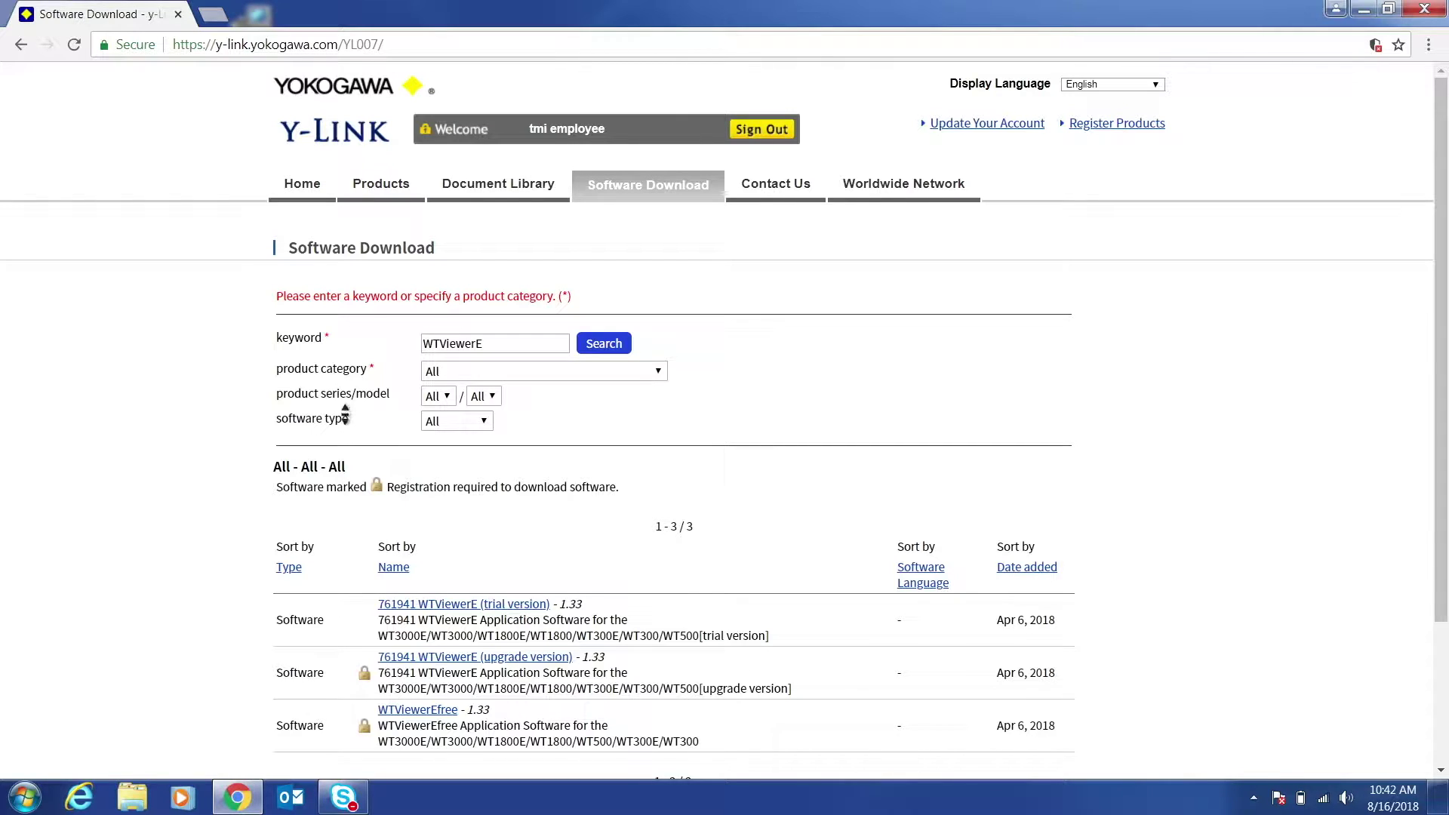
{"action": "left_click", "coordinate": [505, 658]}
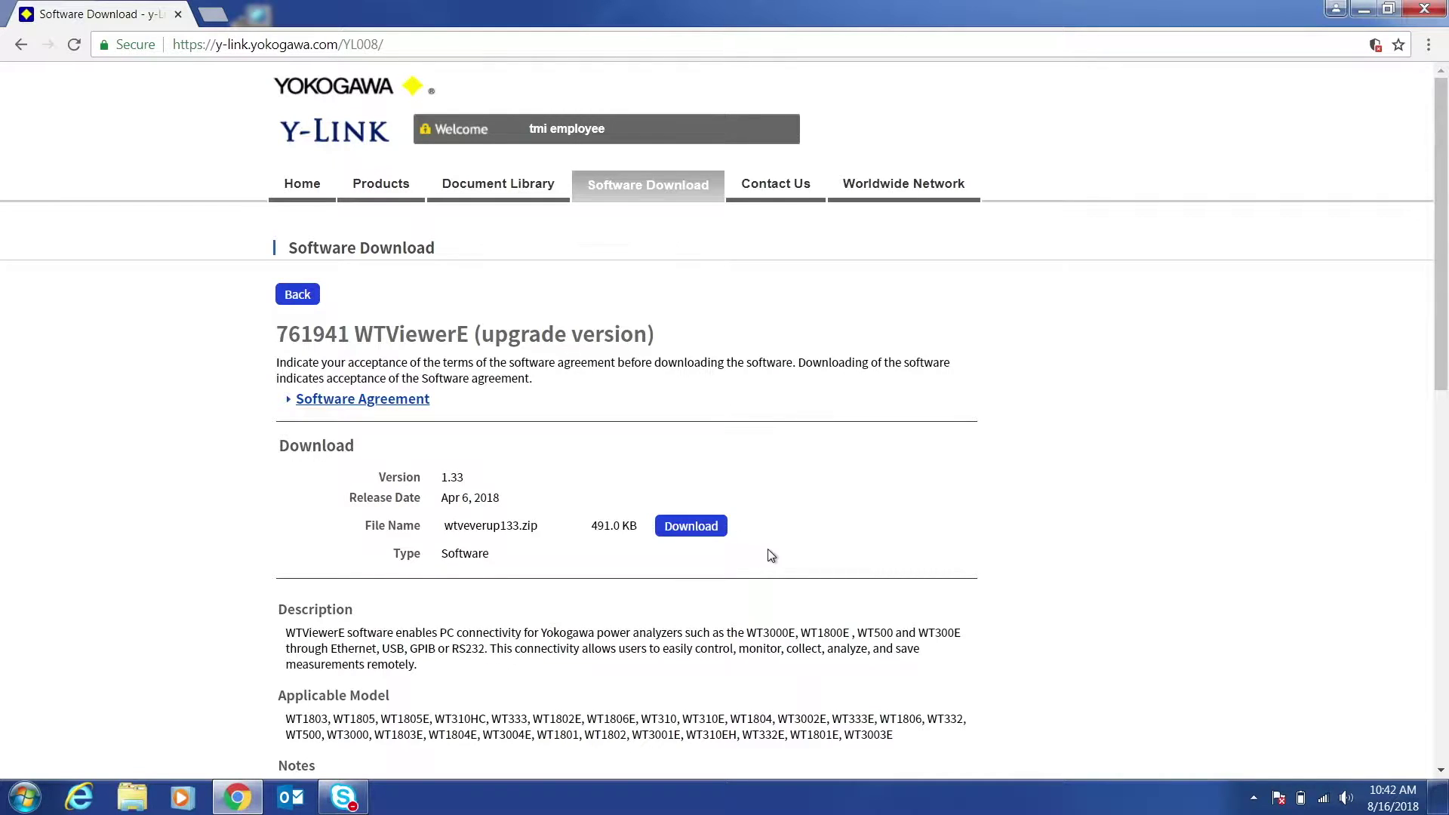
{"action": "left_click", "coordinate": [708, 531]}
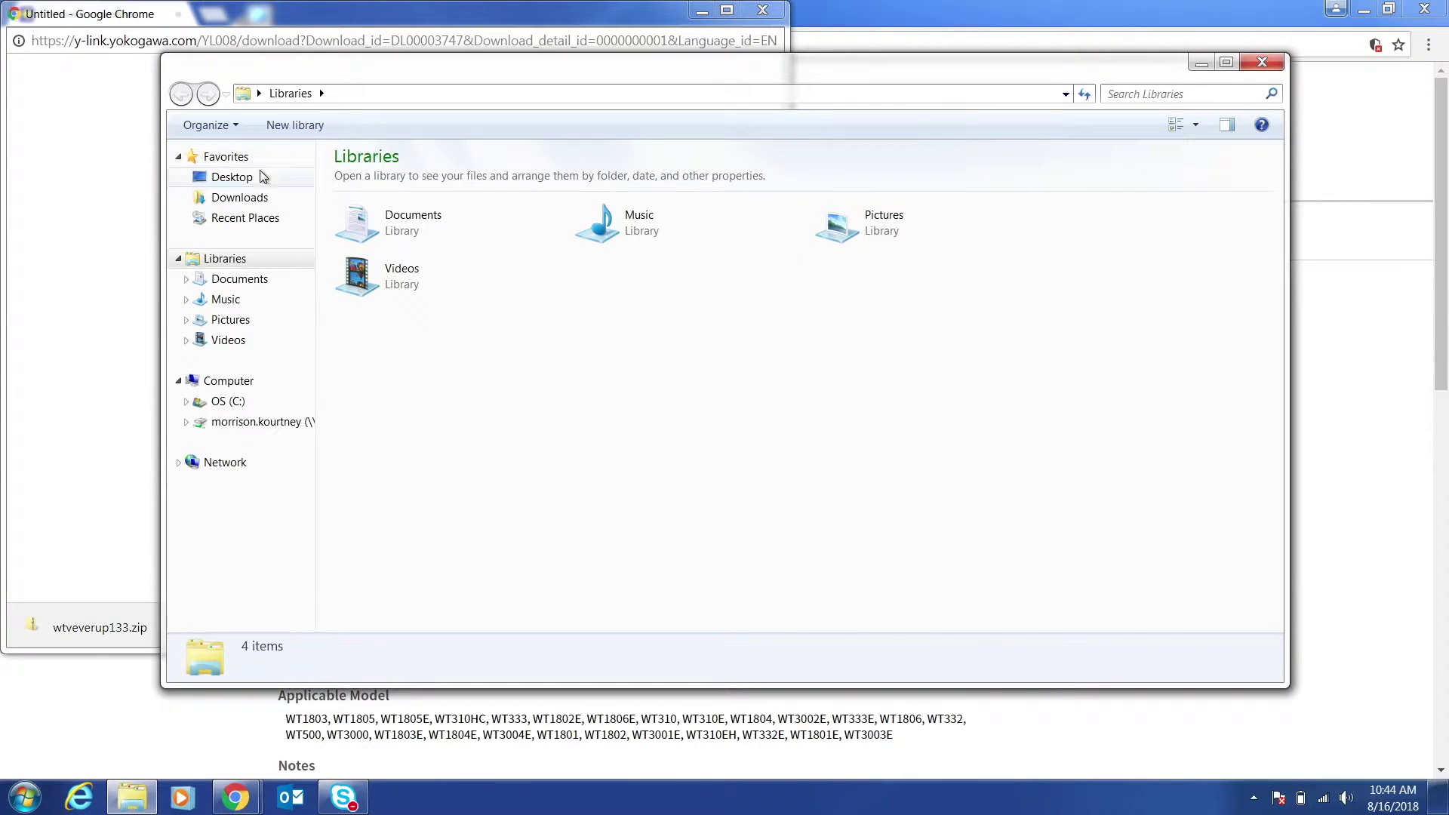
Step: Extract wtveverup133.zip from Downloads to the Desktop
{"action": "left_click", "coordinate": [242, 198]}
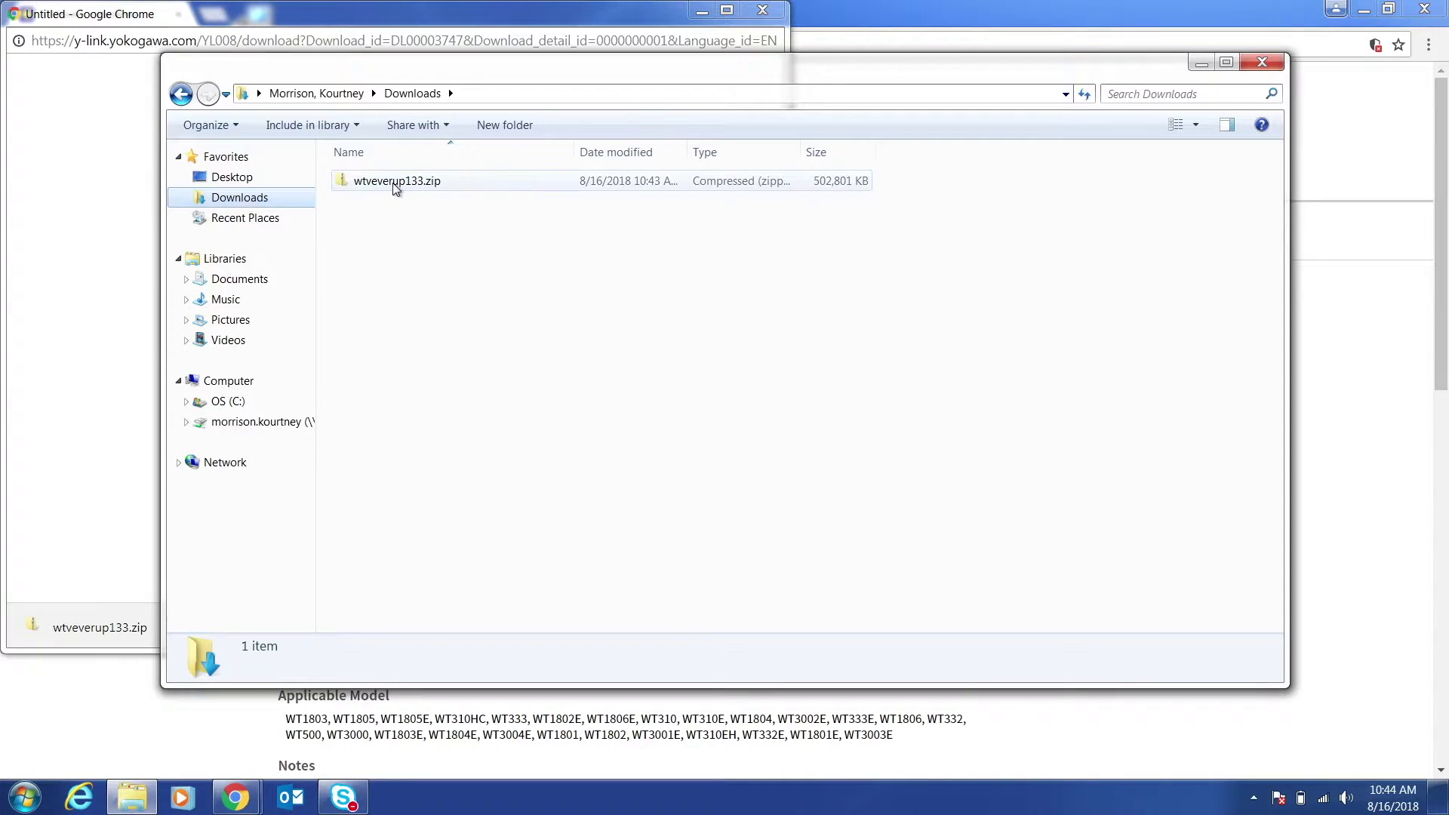
{"action": "right_click", "coordinate": [396, 188]}
{"action": "left_click", "coordinate": [321, 238]}
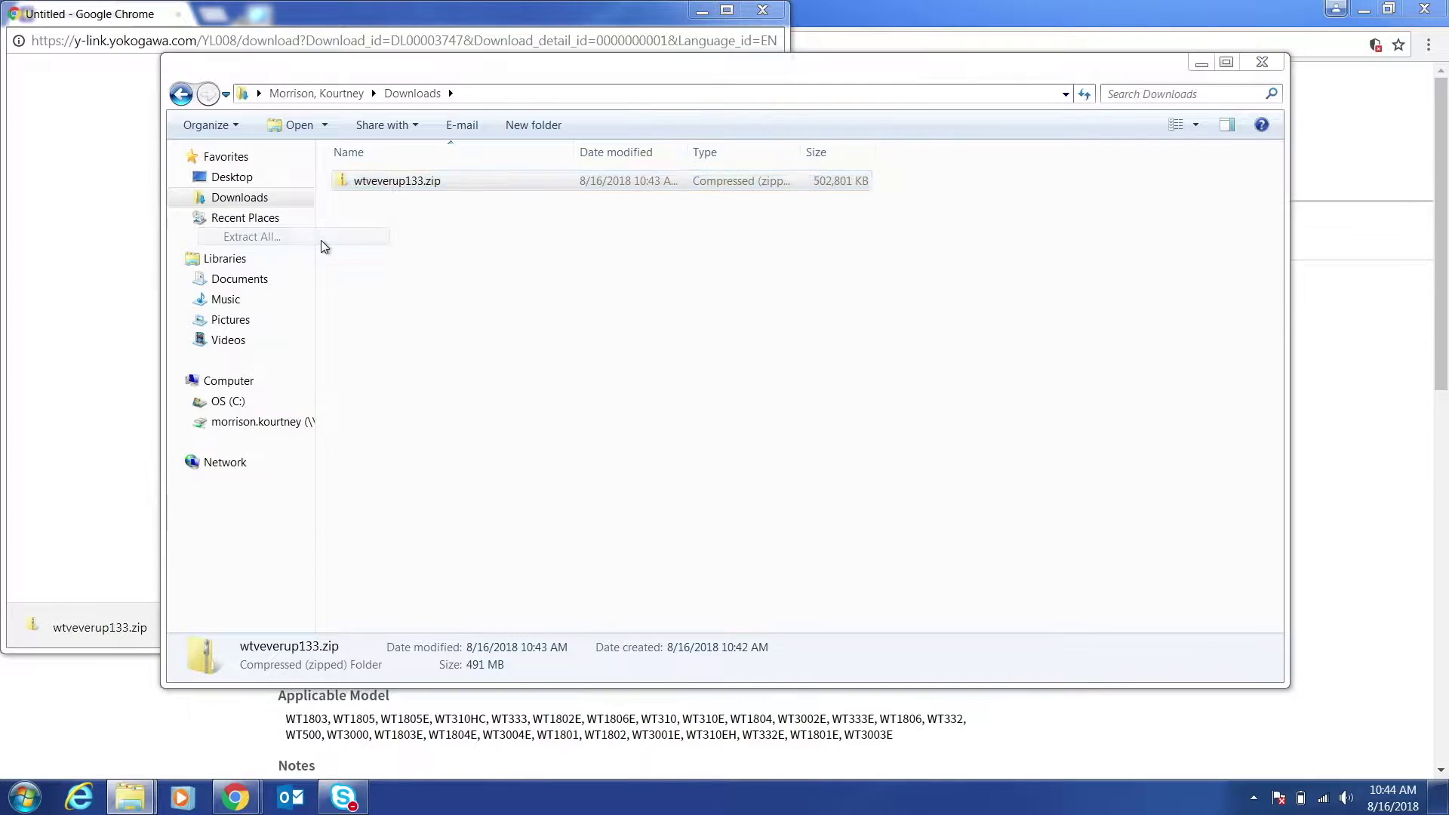
{"action": "left_click", "coordinate": [915, 313]}
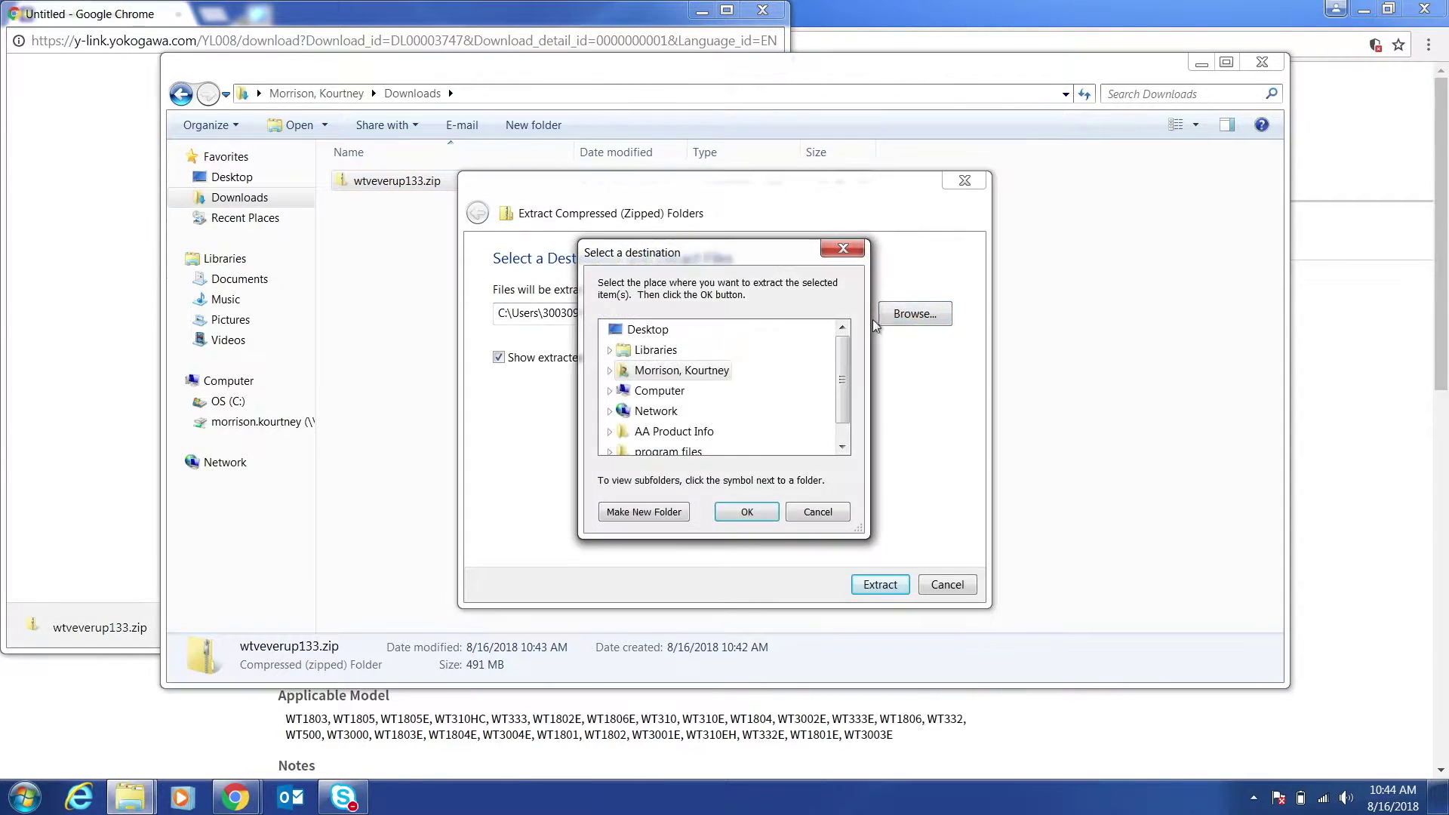
{"action": "left_click", "coordinate": [655, 330]}
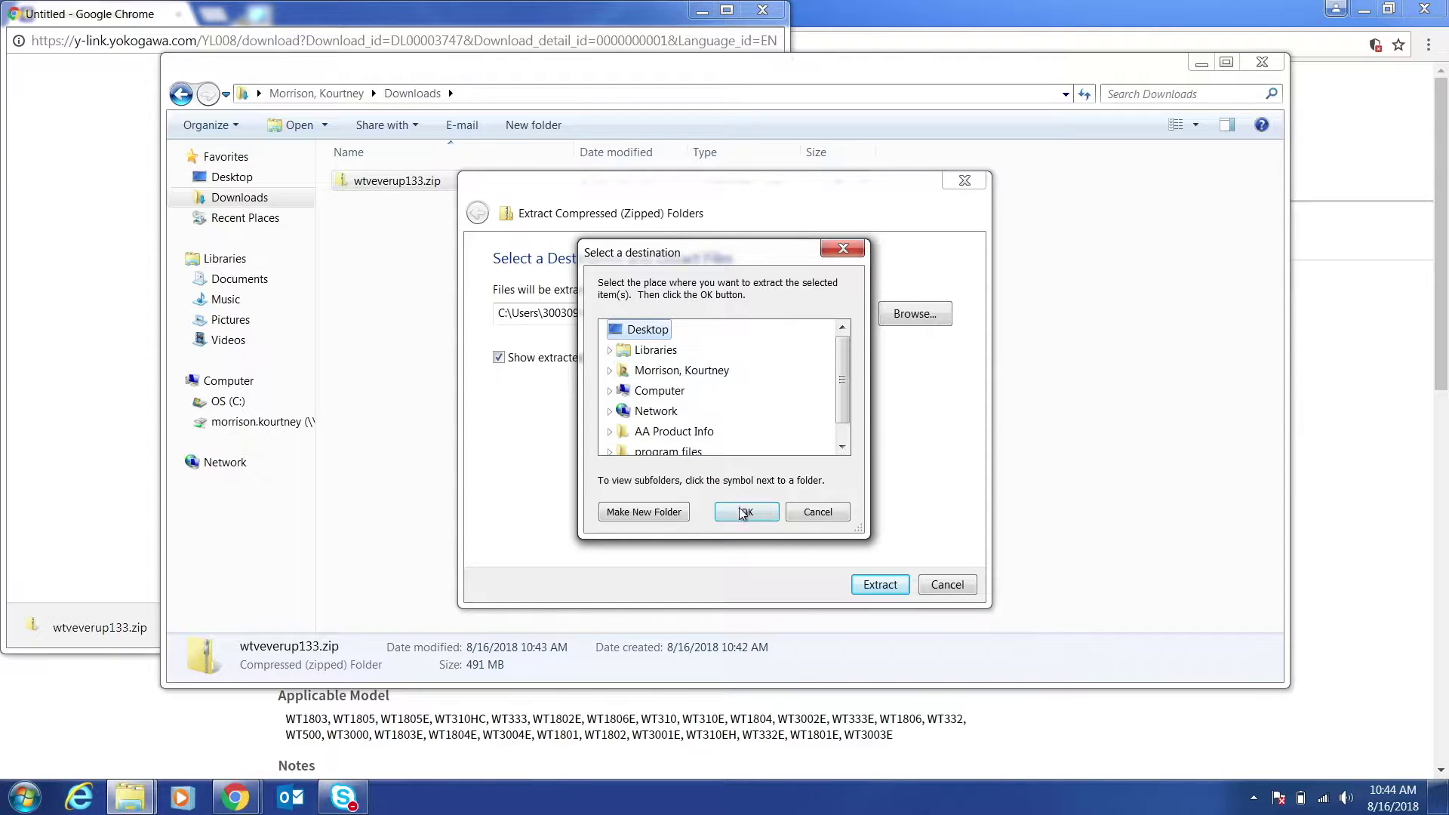
{"action": "left_click", "coordinate": [744, 513]}
{"action": "left_click", "coordinate": [878, 585]}
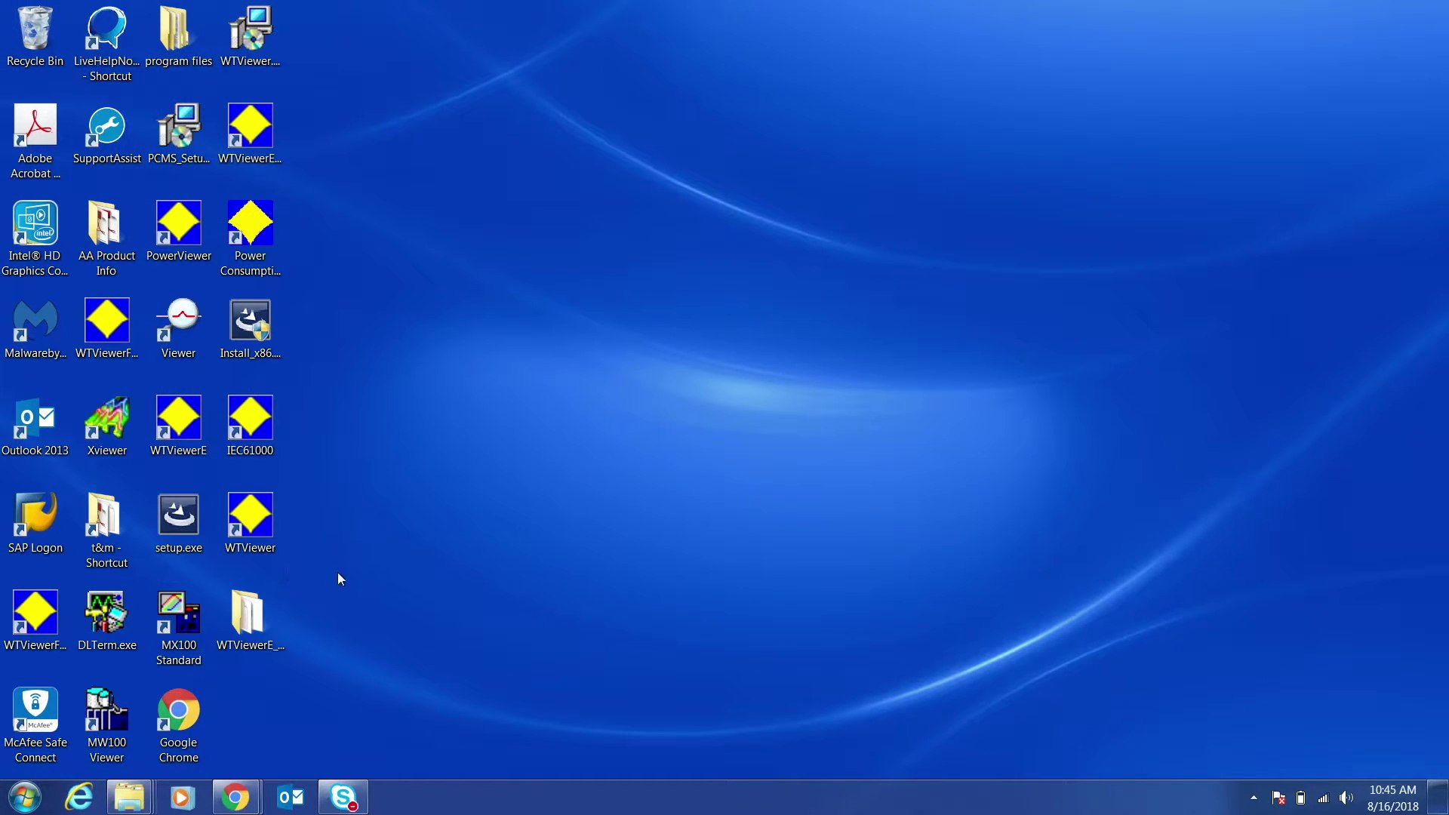
Step: Open the extracted WTViewerE_Ver1.33 folder and launch Installer.exe
{"action": "double_click", "coordinate": [259, 608]}
{"action": "left_click", "coordinate": [468, 311]}
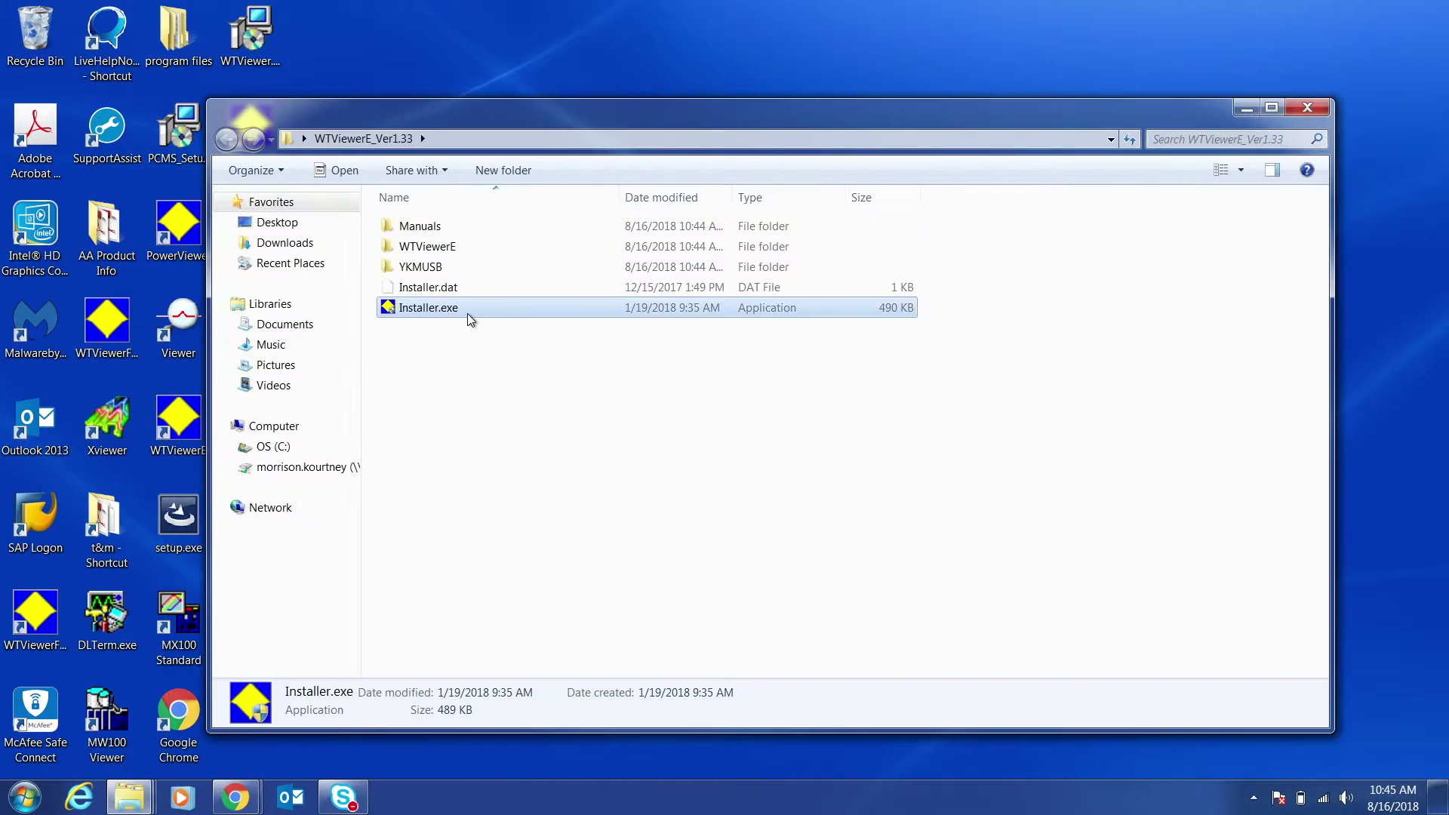
{"action": "double_click", "coordinate": [468, 312]}
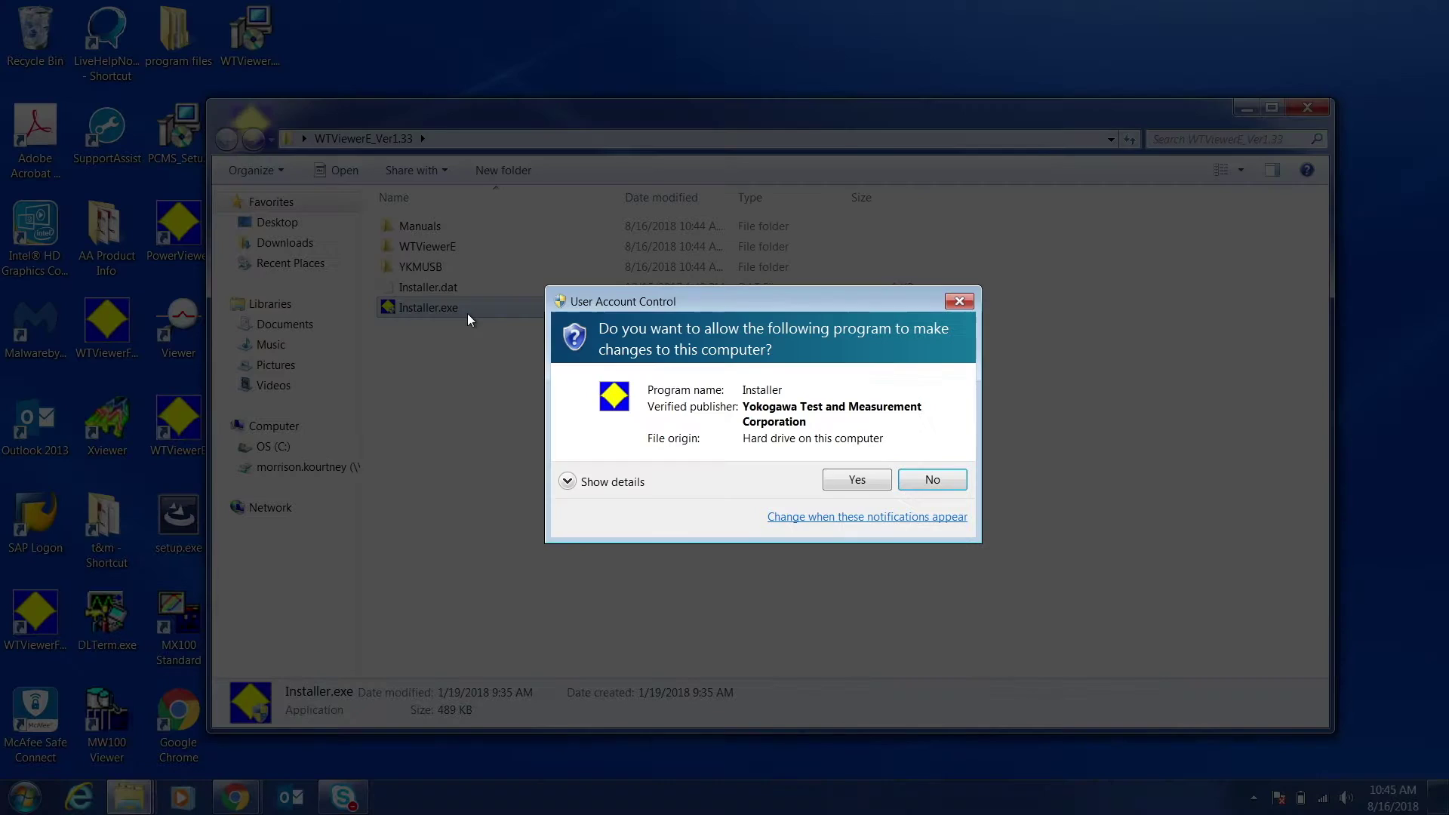
Step: Install WTViewerE to the default C:\Program Files (x86)\YOKOGAWA\WTViewerE\ folder after accepting the licence
{"action": "left_click", "coordinate": [857, 481]}
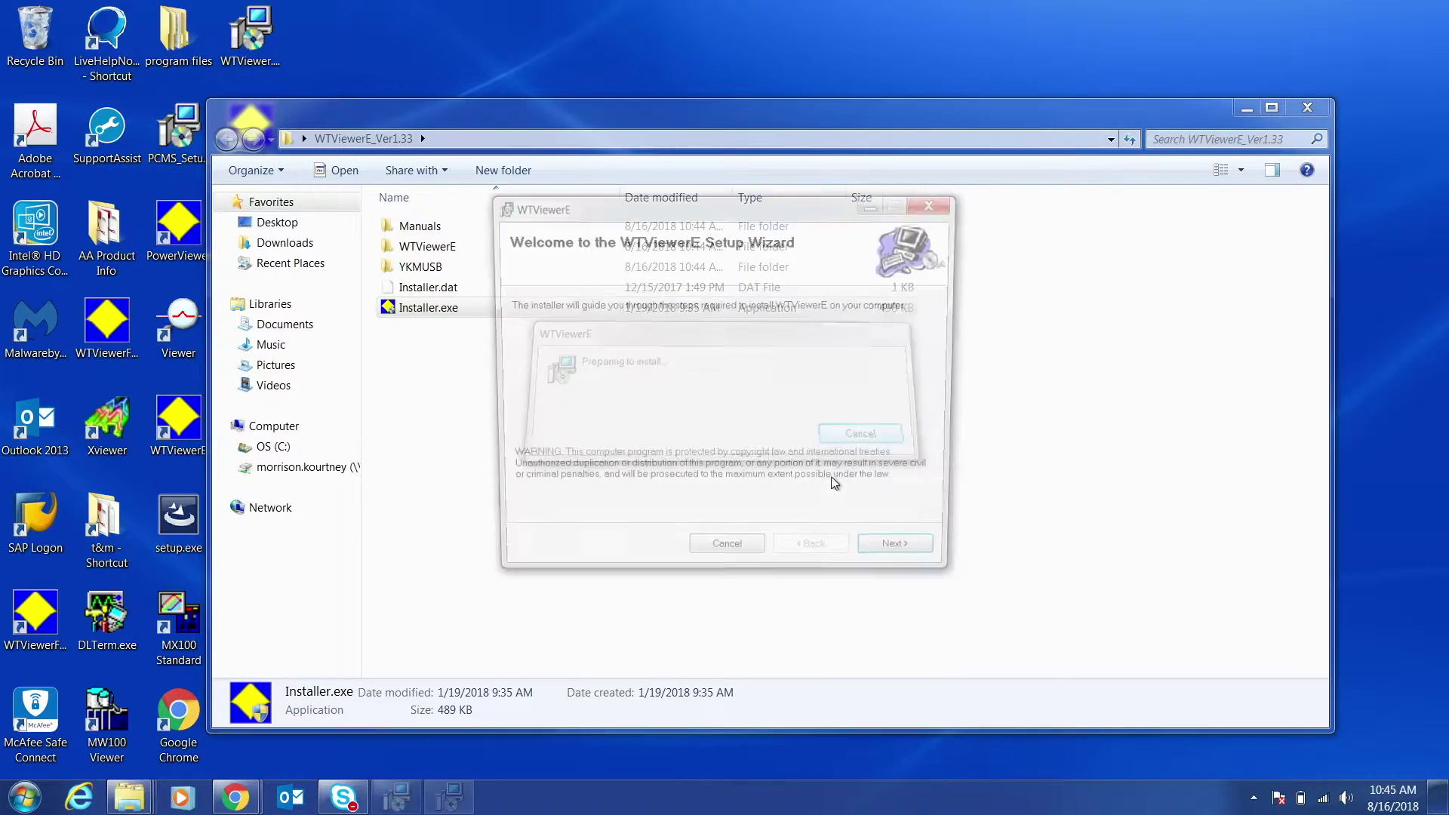
{"action": "left_click", "coordinate": [900, 556]}
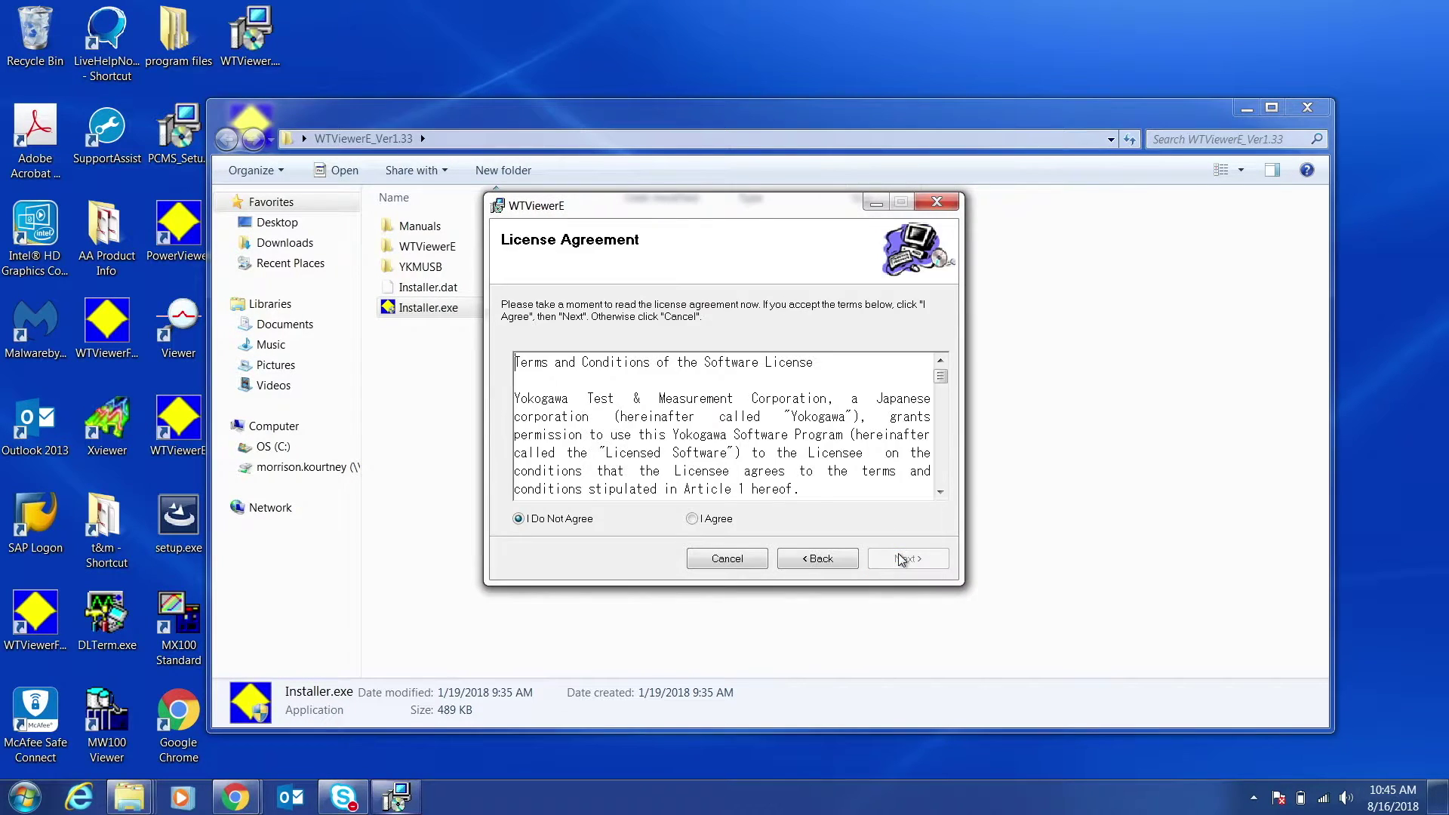
{"action": "left_click", "coordinate": [723, 522]}
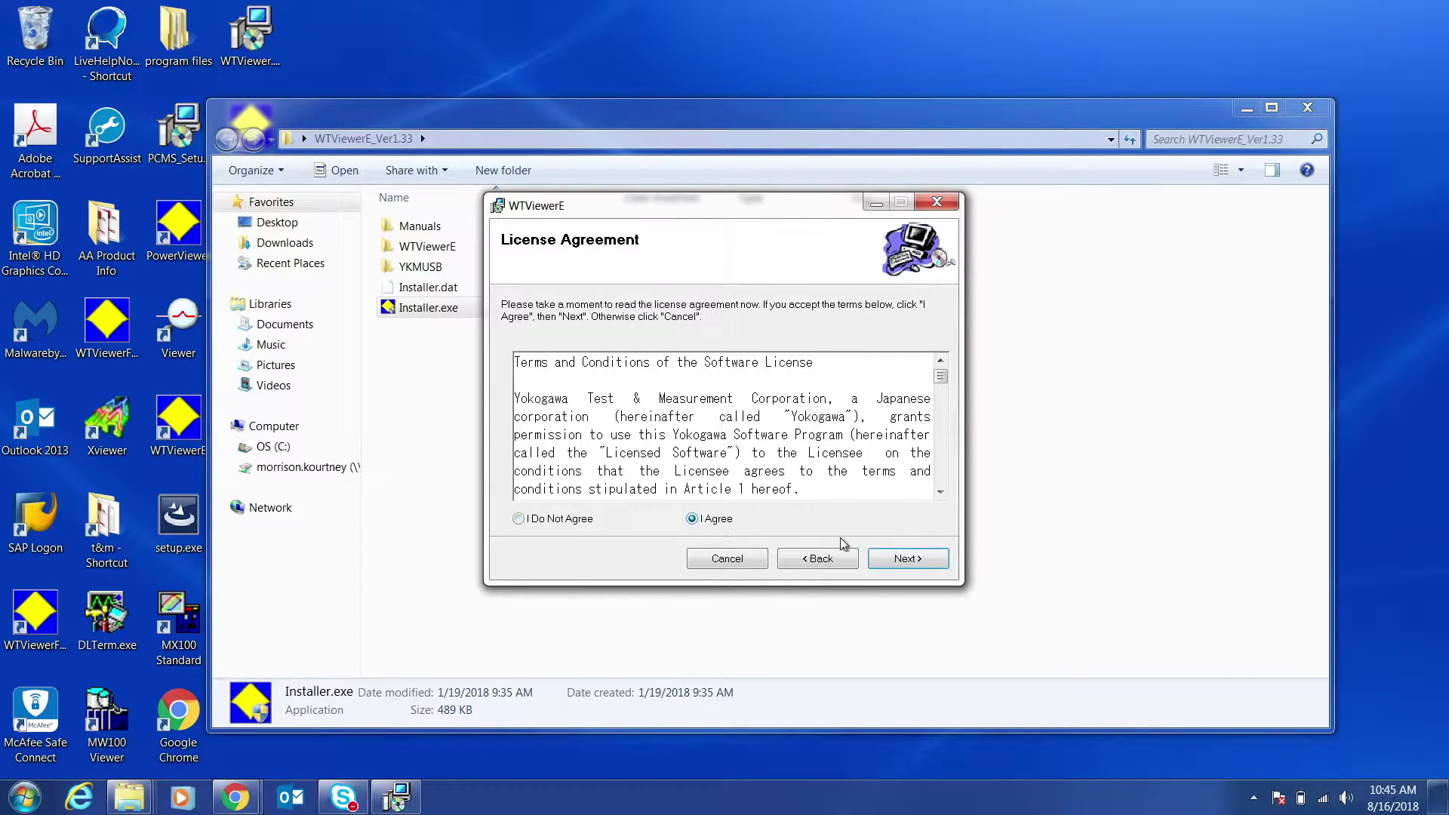
{"action": "left_click", "coordinate": [898, 562]}
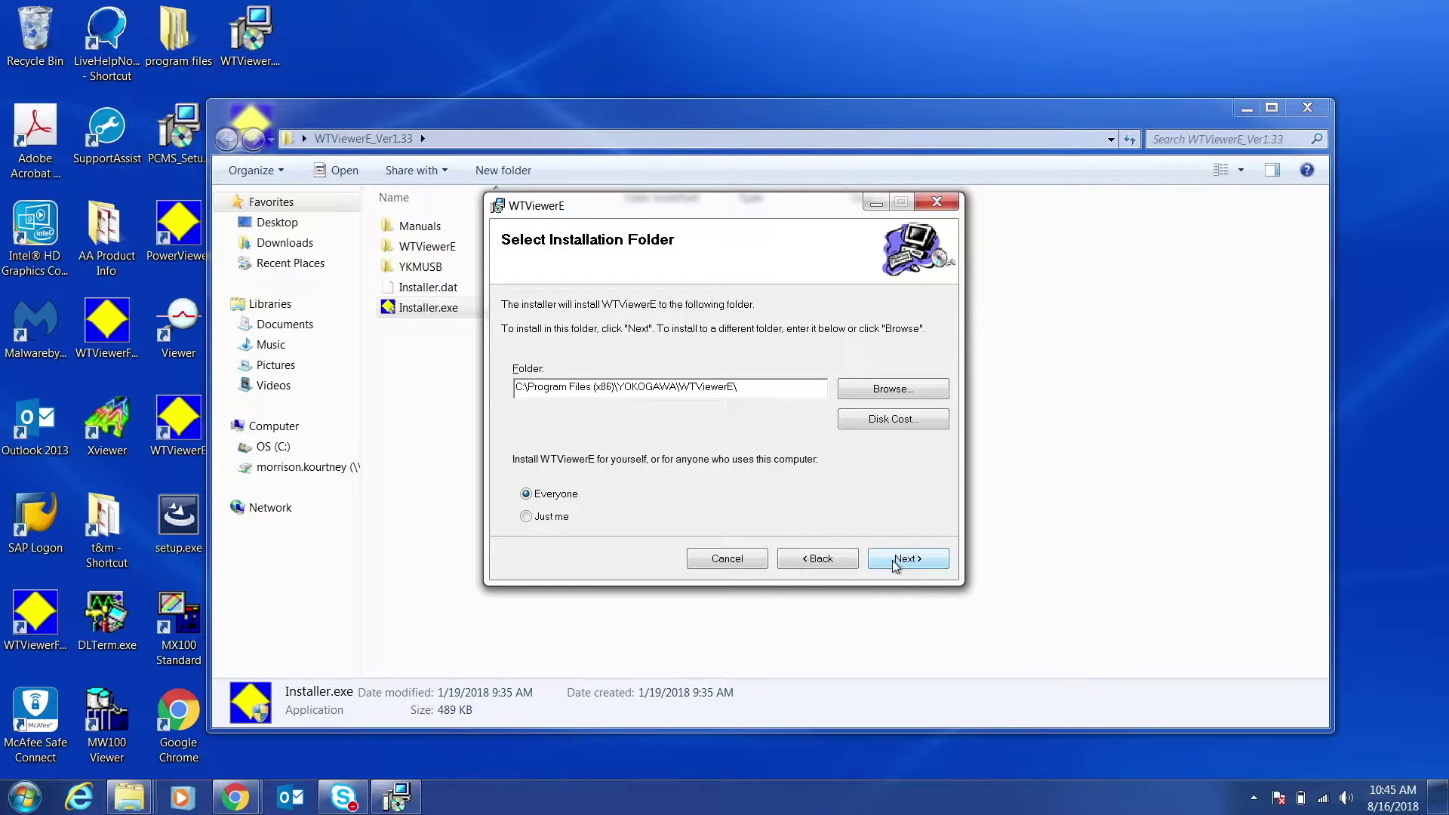
{"action": "left_click", "coordinate": [896, 562]}
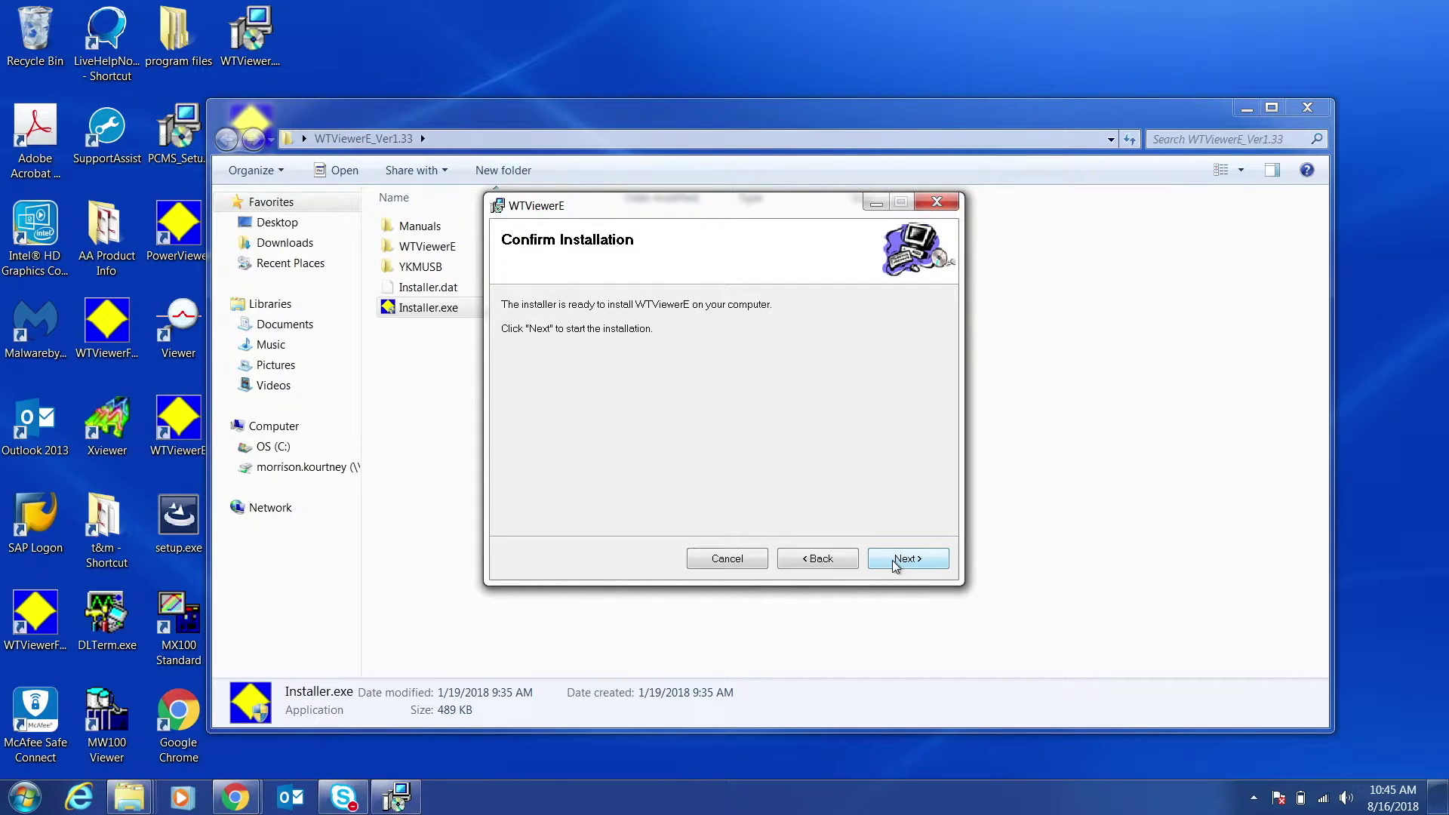
{"action": "left_click", "coordinate": [895, 562]}
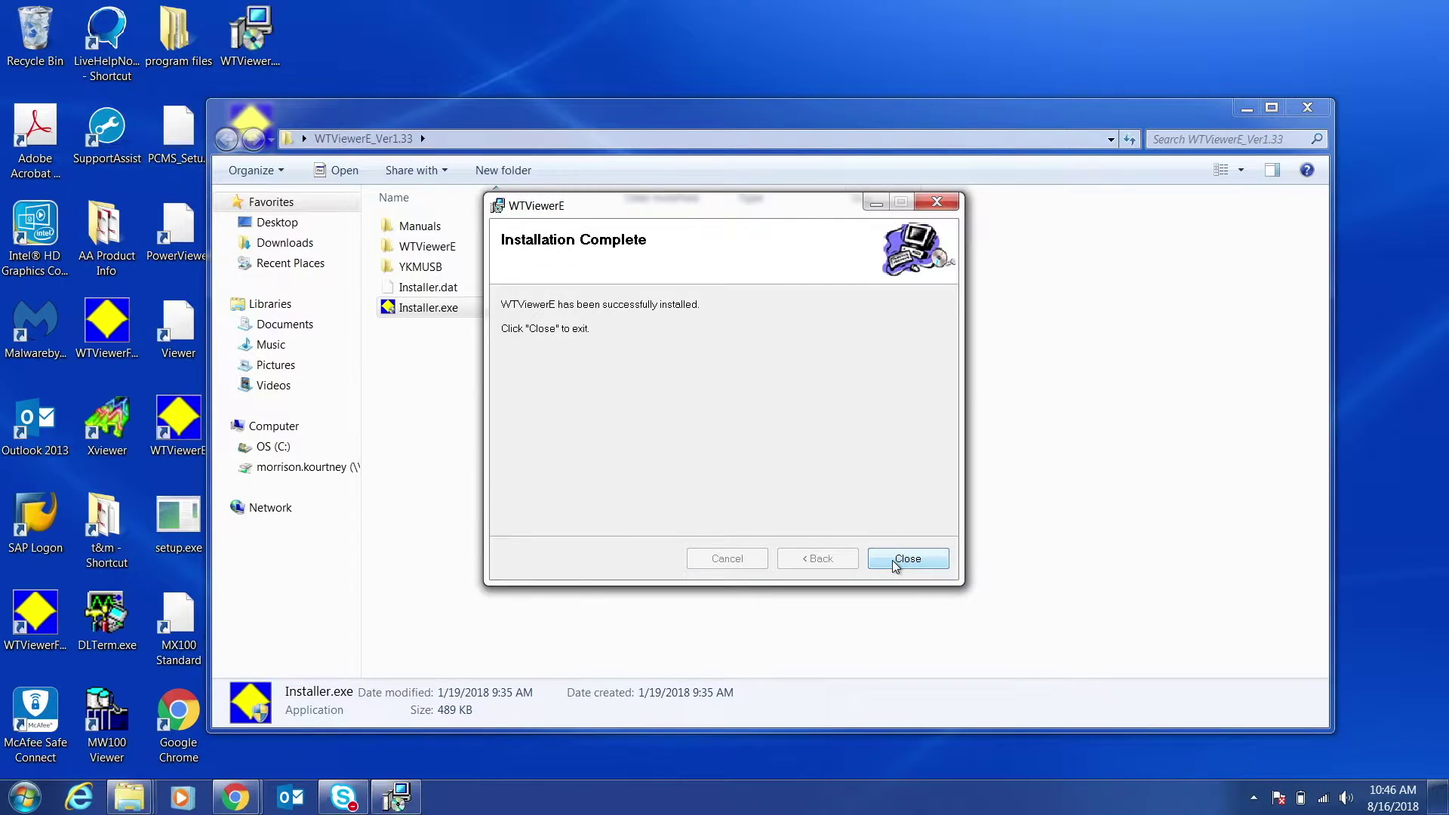
{"action": "left_click", "coordinate": [896, 560]}
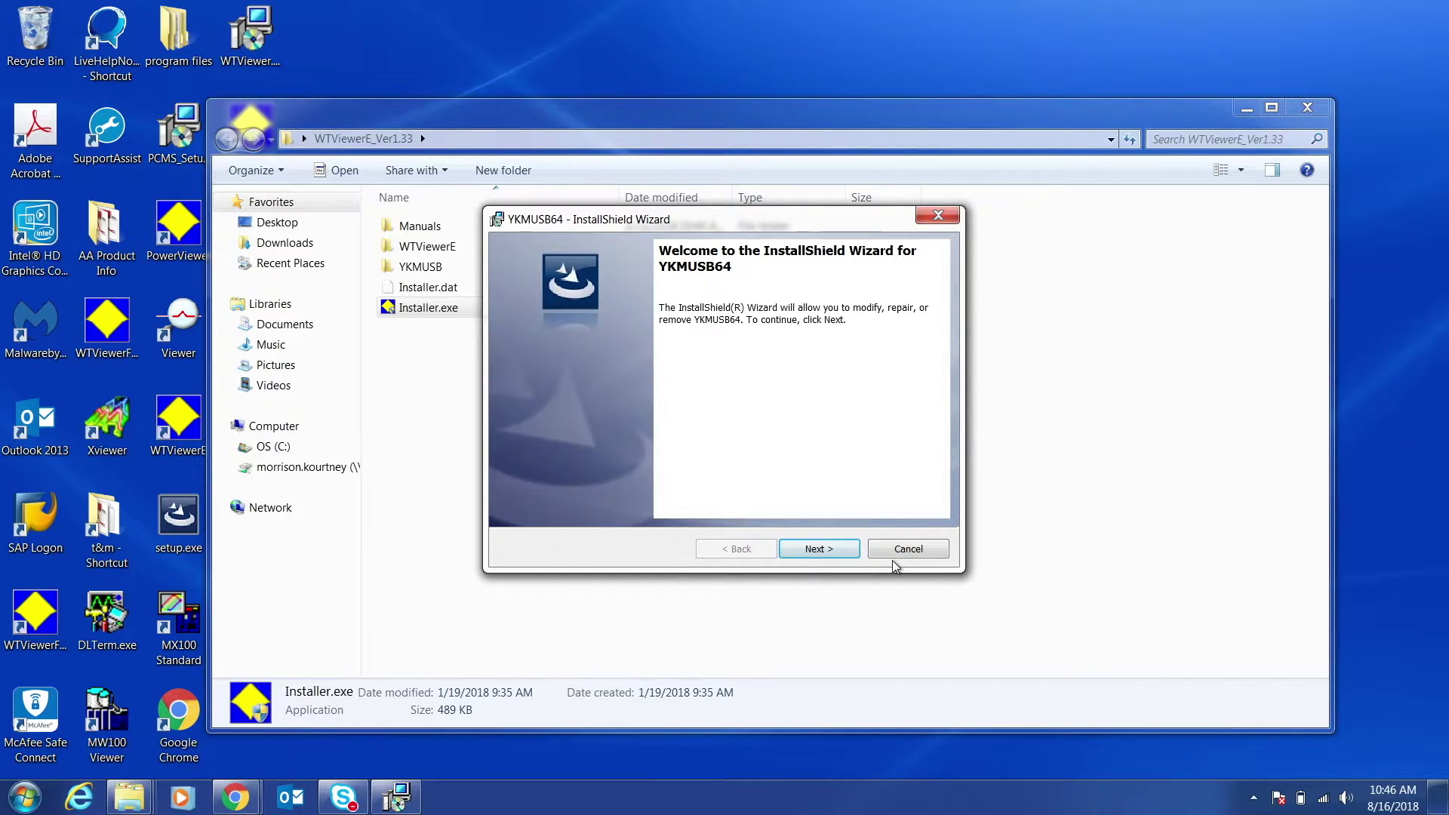
Step: Install the YKMUSB64 USB driver with Modify and default features, then finish the wizard
{"action": "left_click", "coordinate": [829, 550]}
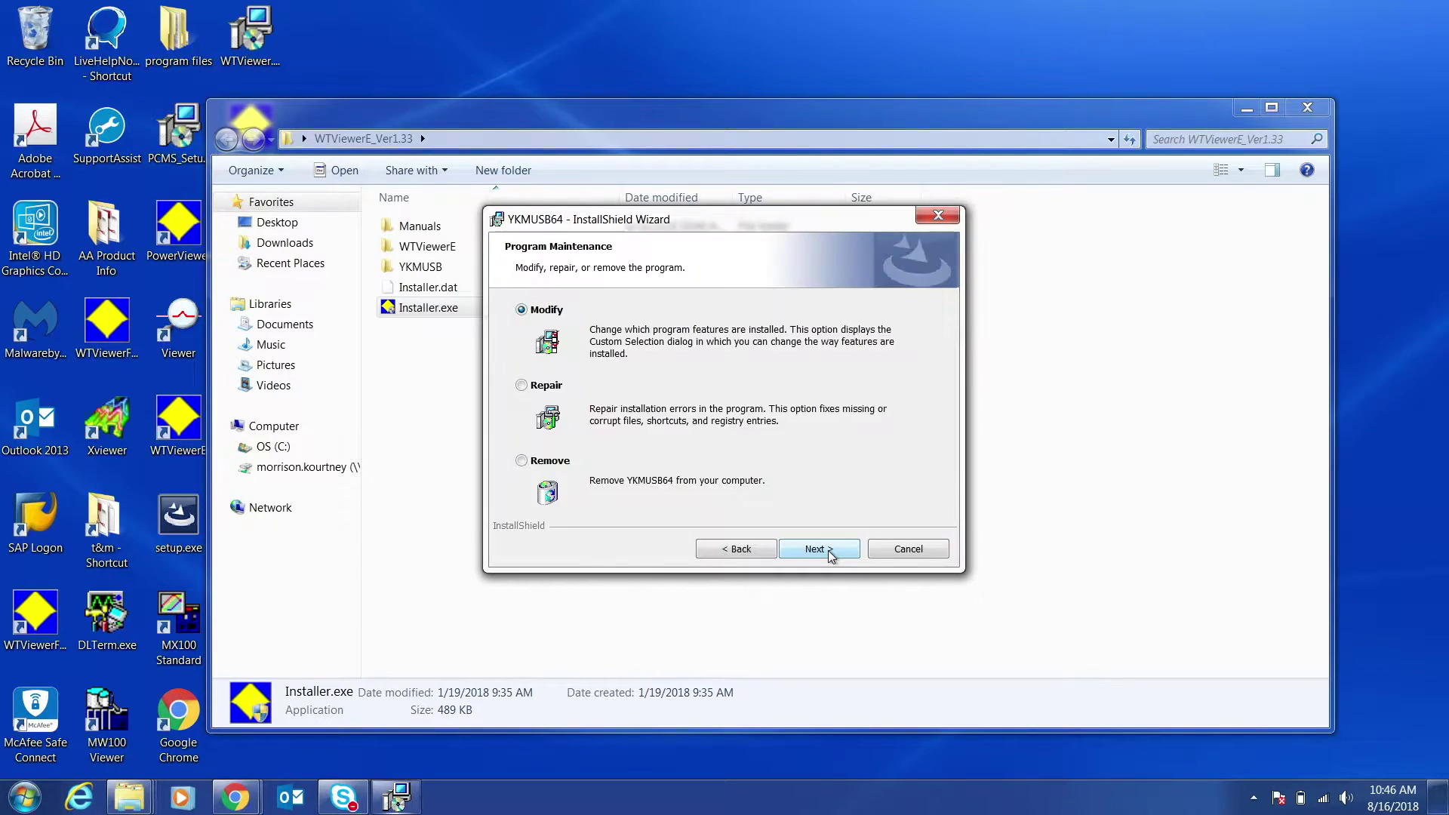
{"action": "left_click", "coordinate": [829, 550]}
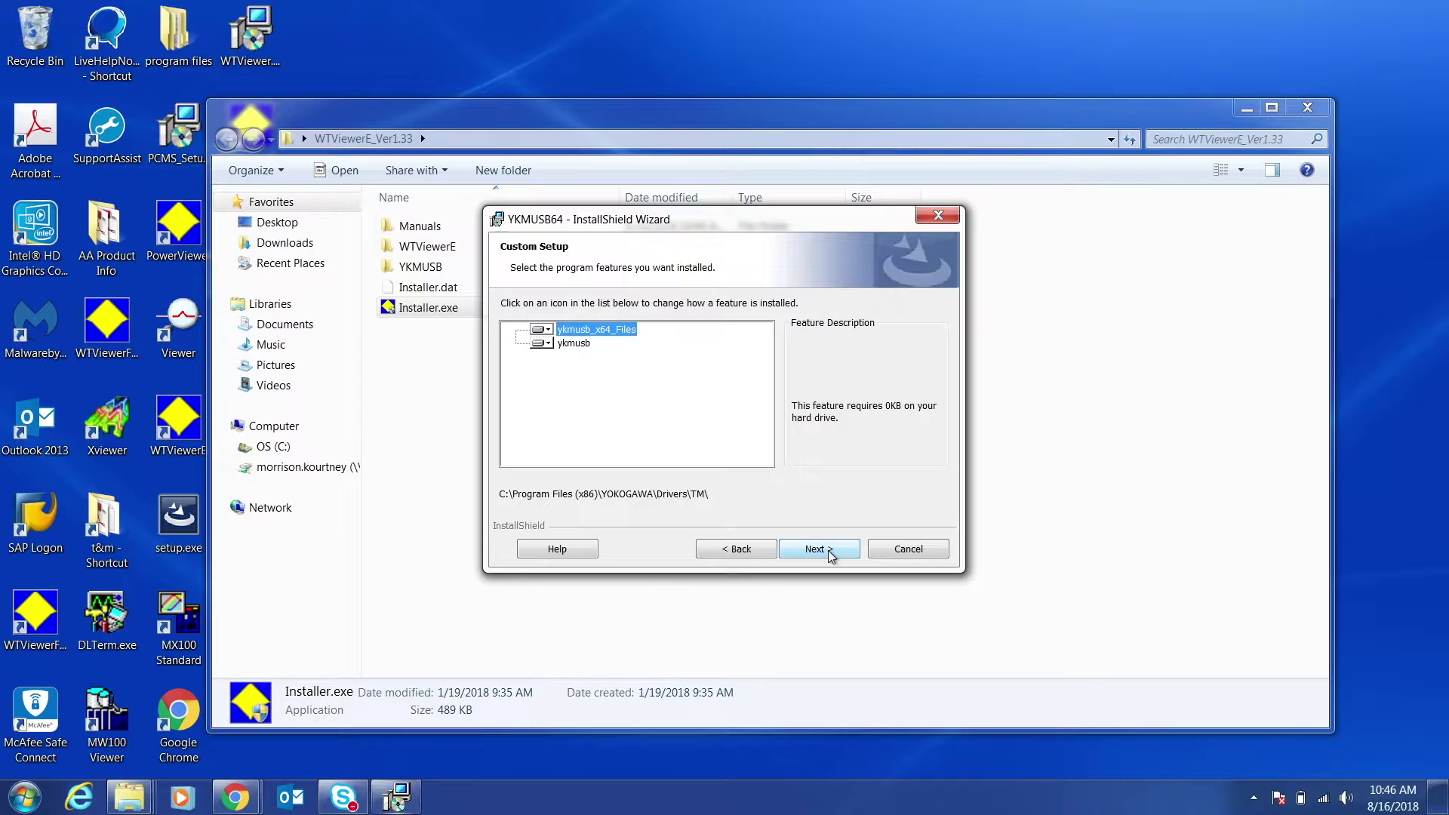
{"action": "left_click", "coordinate": [829, 550]}
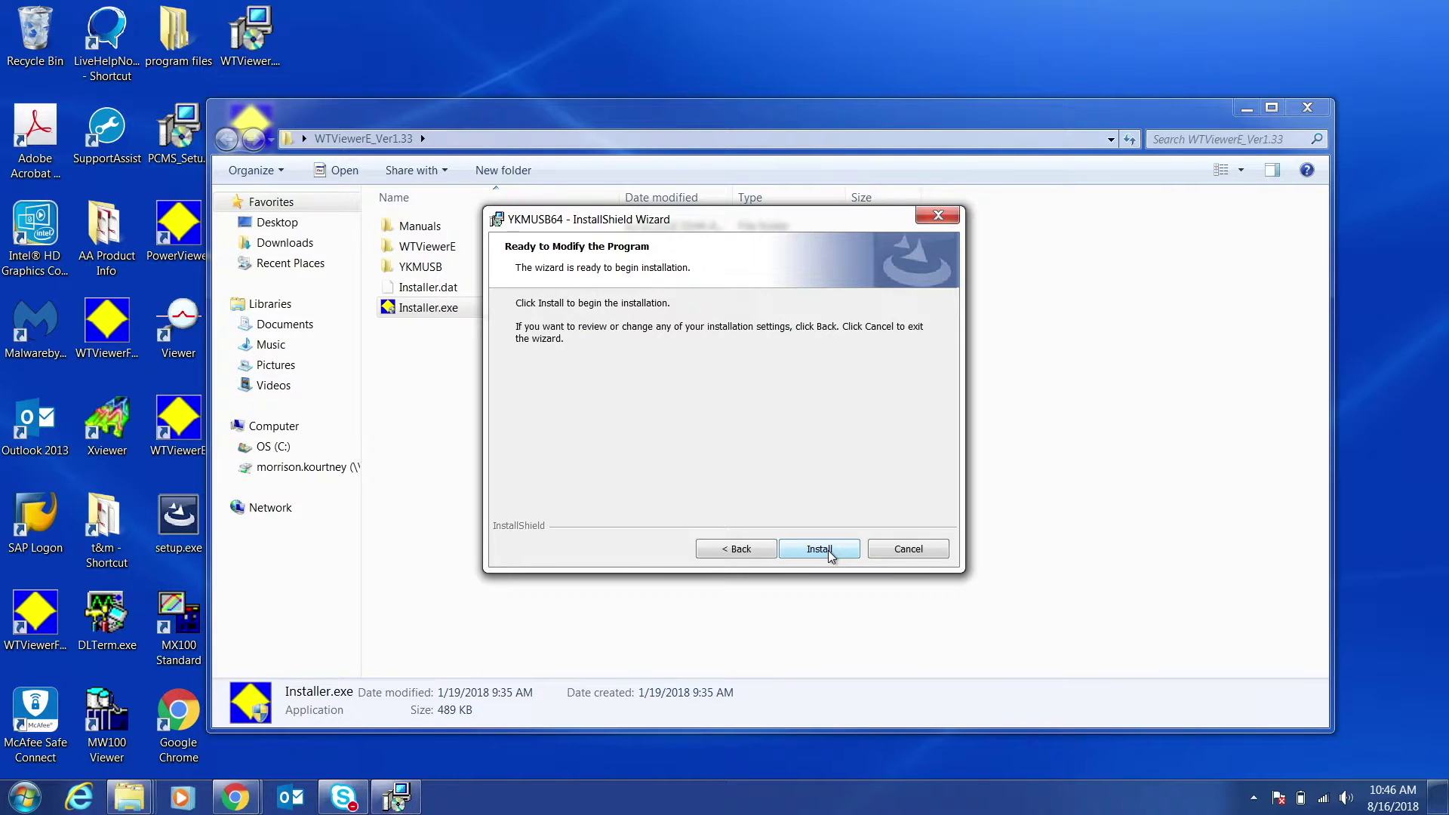
{"action": "left_click", "coordinate": [829, 550]}
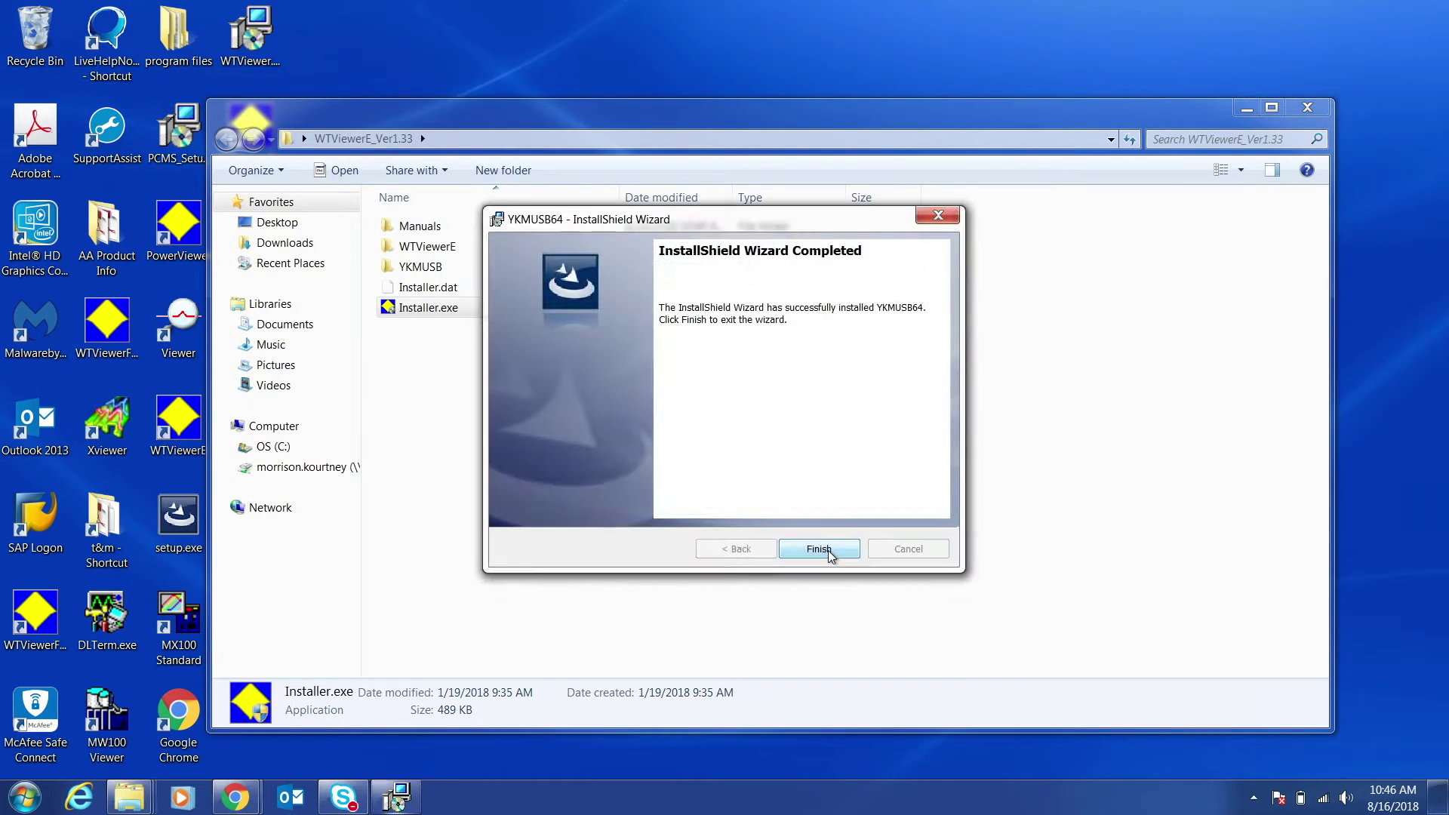
{"action": "left_click", "coordinate": [829, 550]}
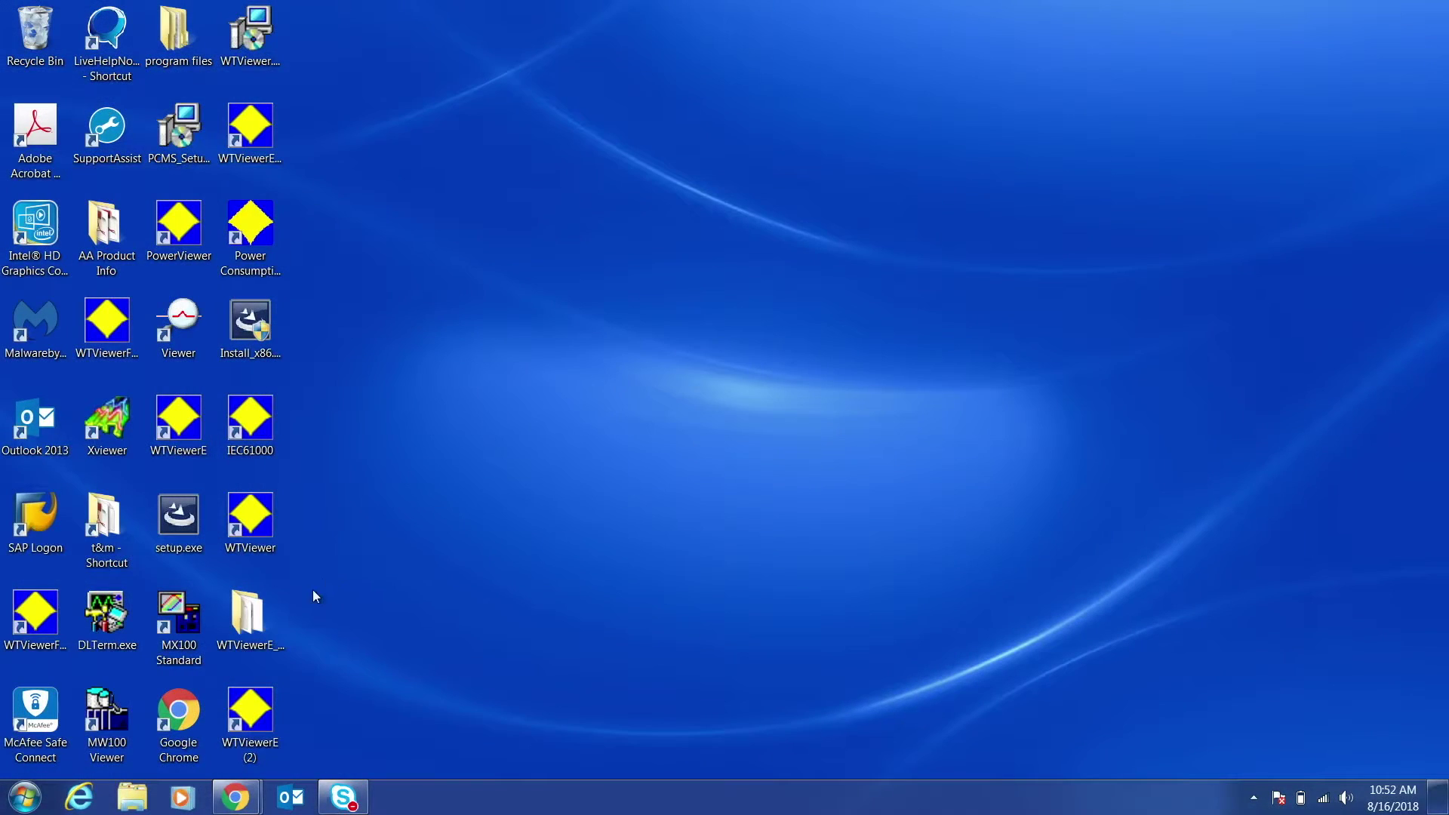
Step: Launch WTViewerE from the new WTViewerE (2) desktop shortcut
{"action": "double_click", "coordinate": [256, 728]}
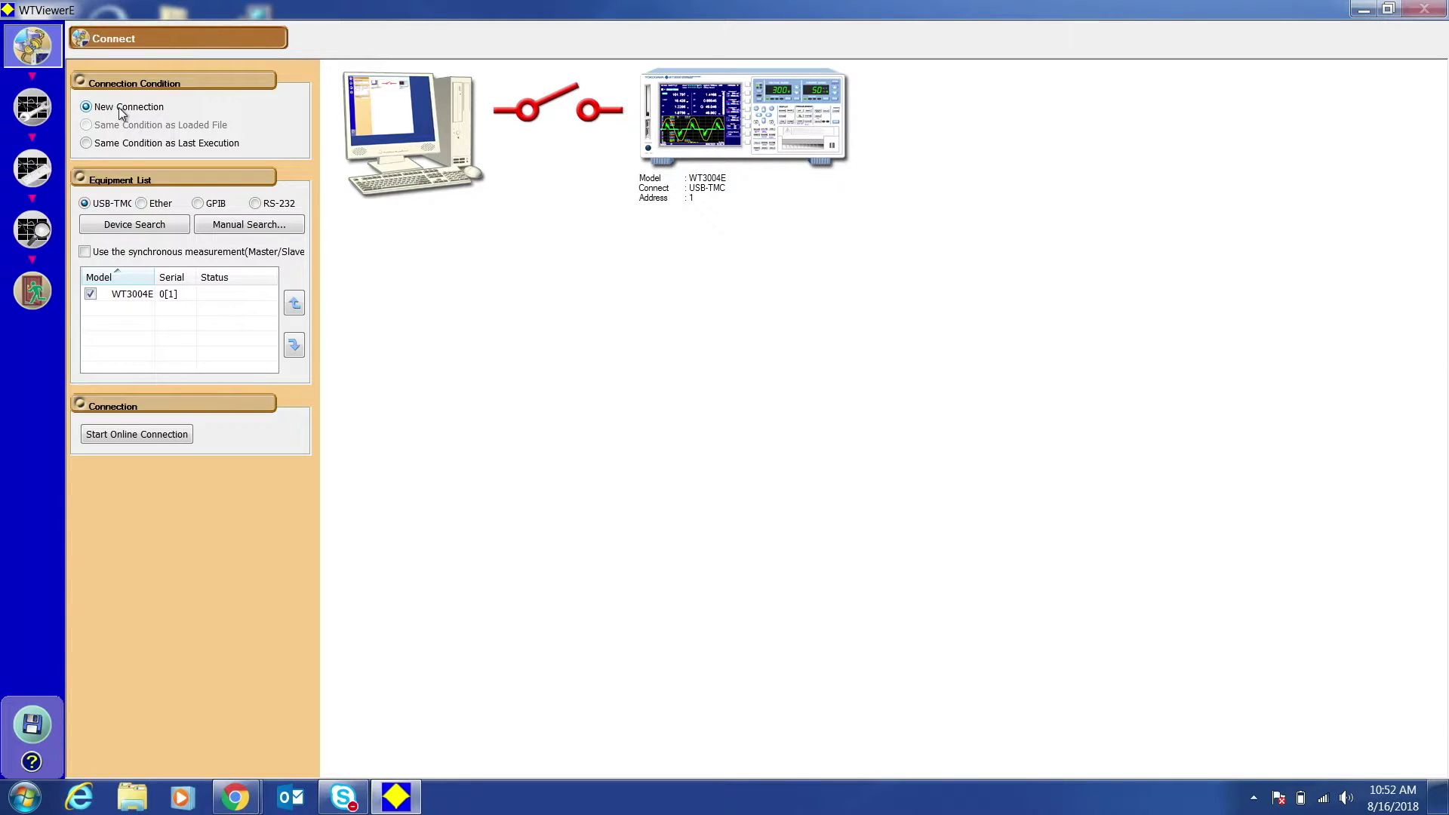
Step: Find the WT3004E by USB-TMC search, connect to it online, and view its Setting page
{"action": "left_click", "coordinate": [219, 227]}
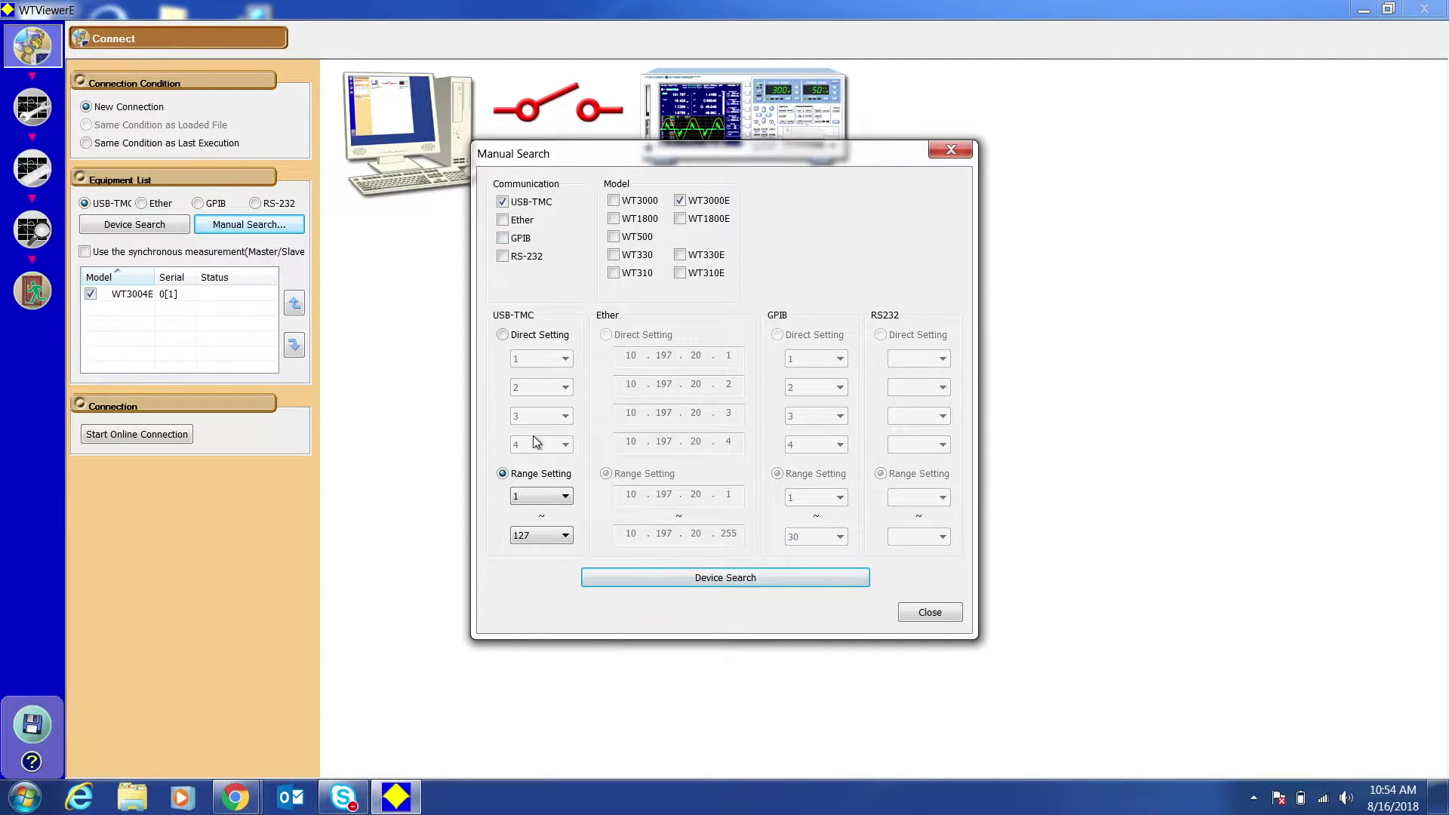
{"action": "left_click", "coordinate": [519, 477]}
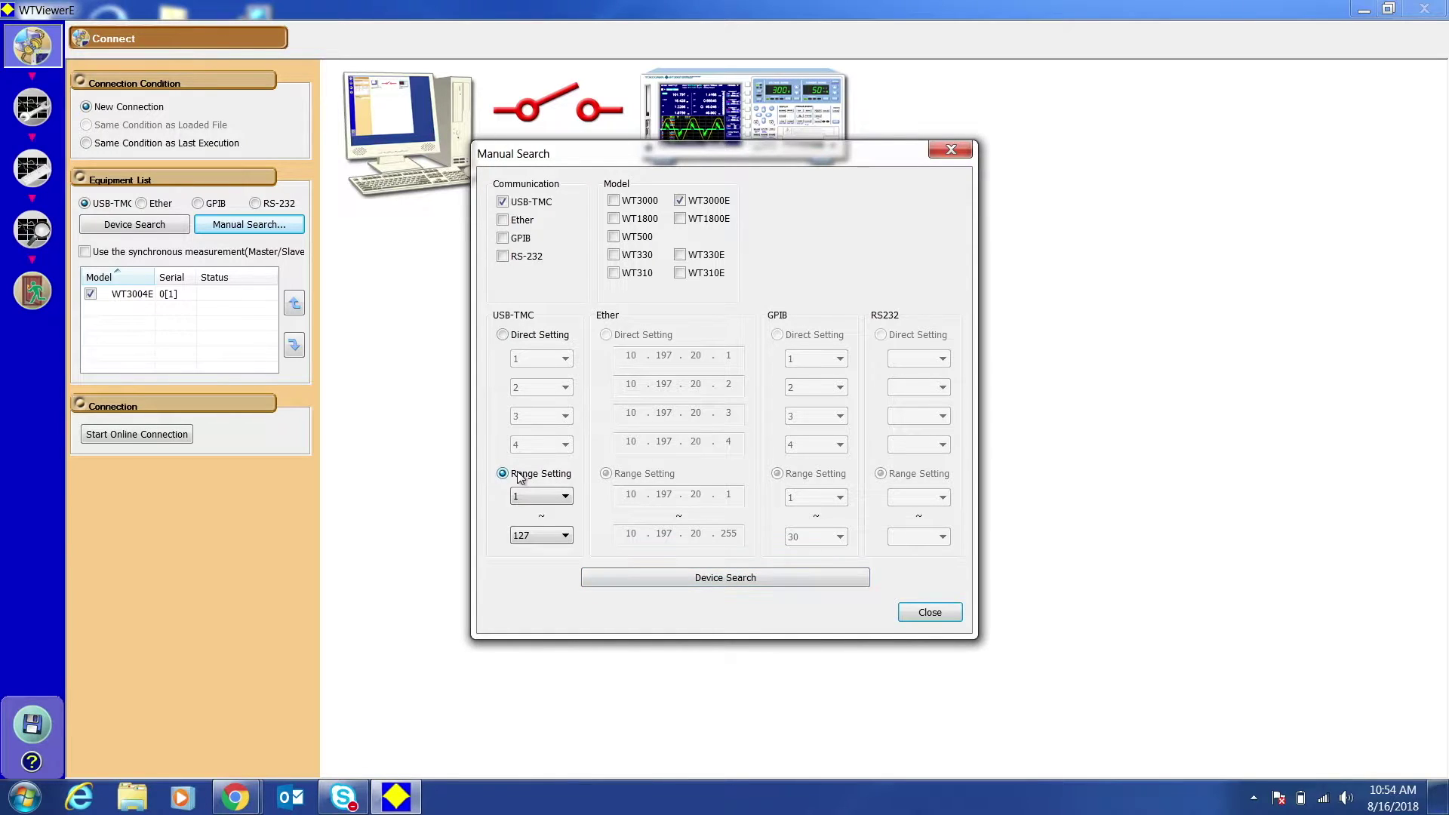
{"action": "left_click", "coordinate": [679, 578]}
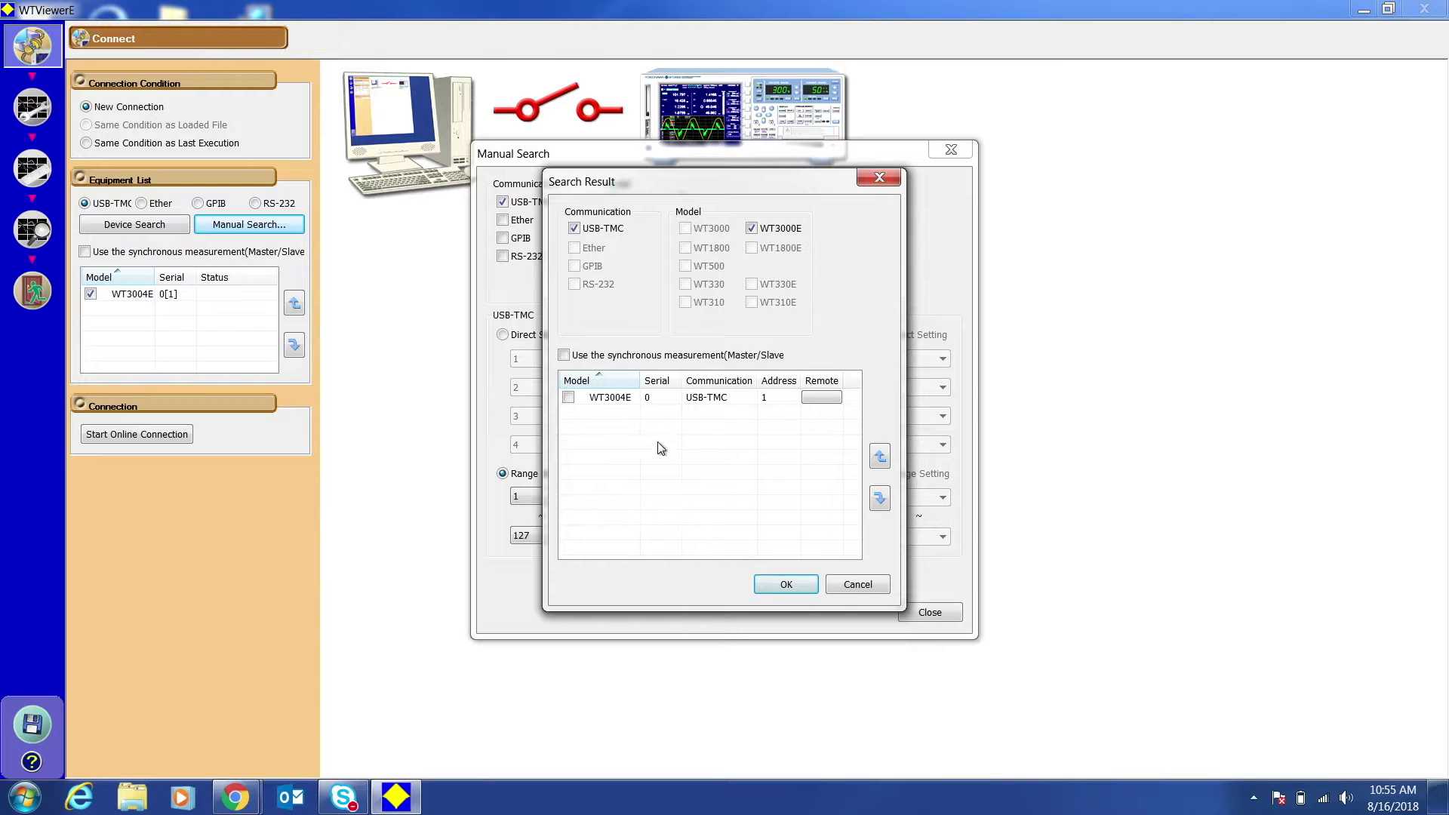
{"action": "left_click", "coordinate": [608, 404]}
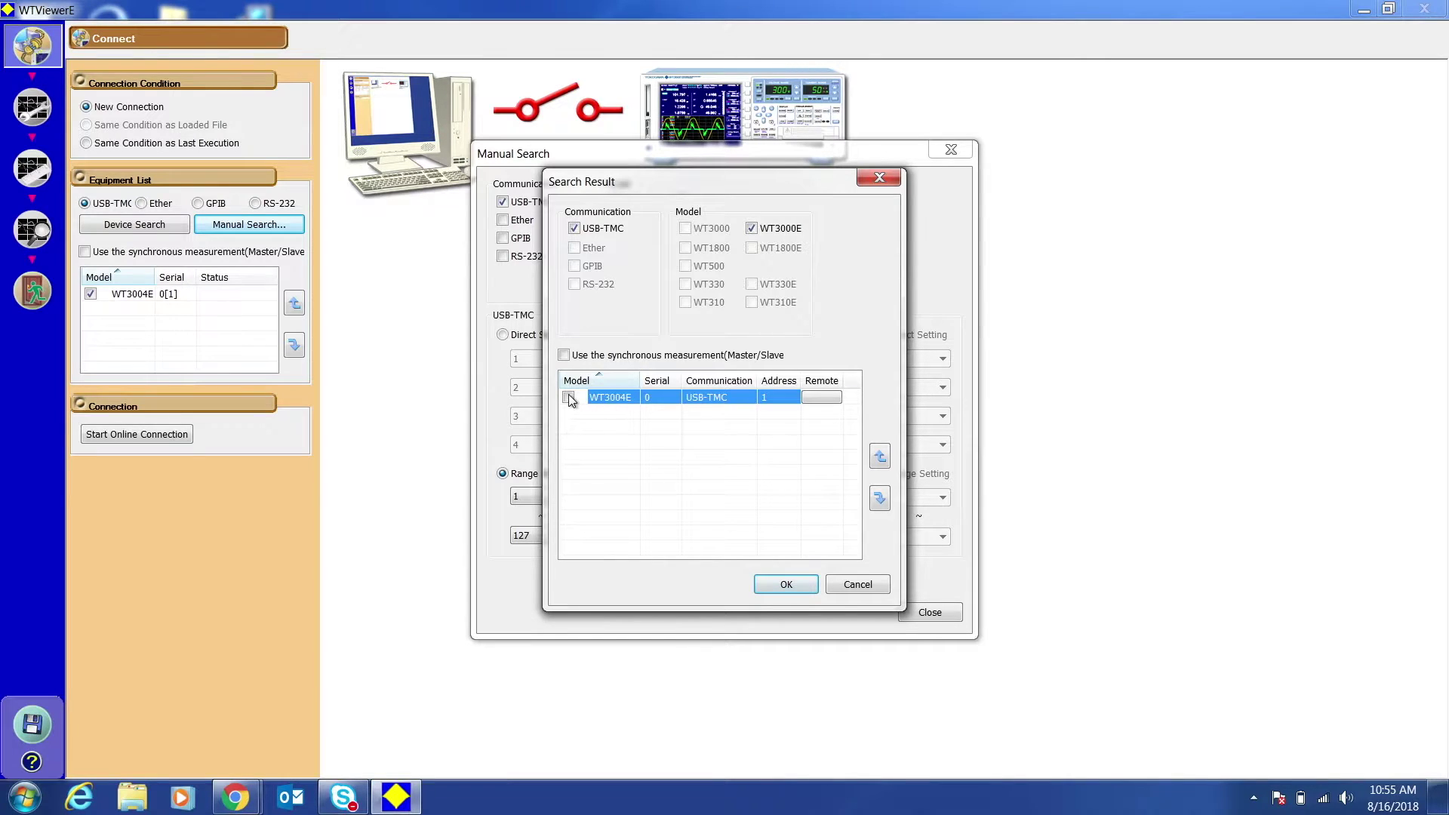
{"action": "left_click", "coordinate": [785, 584]}
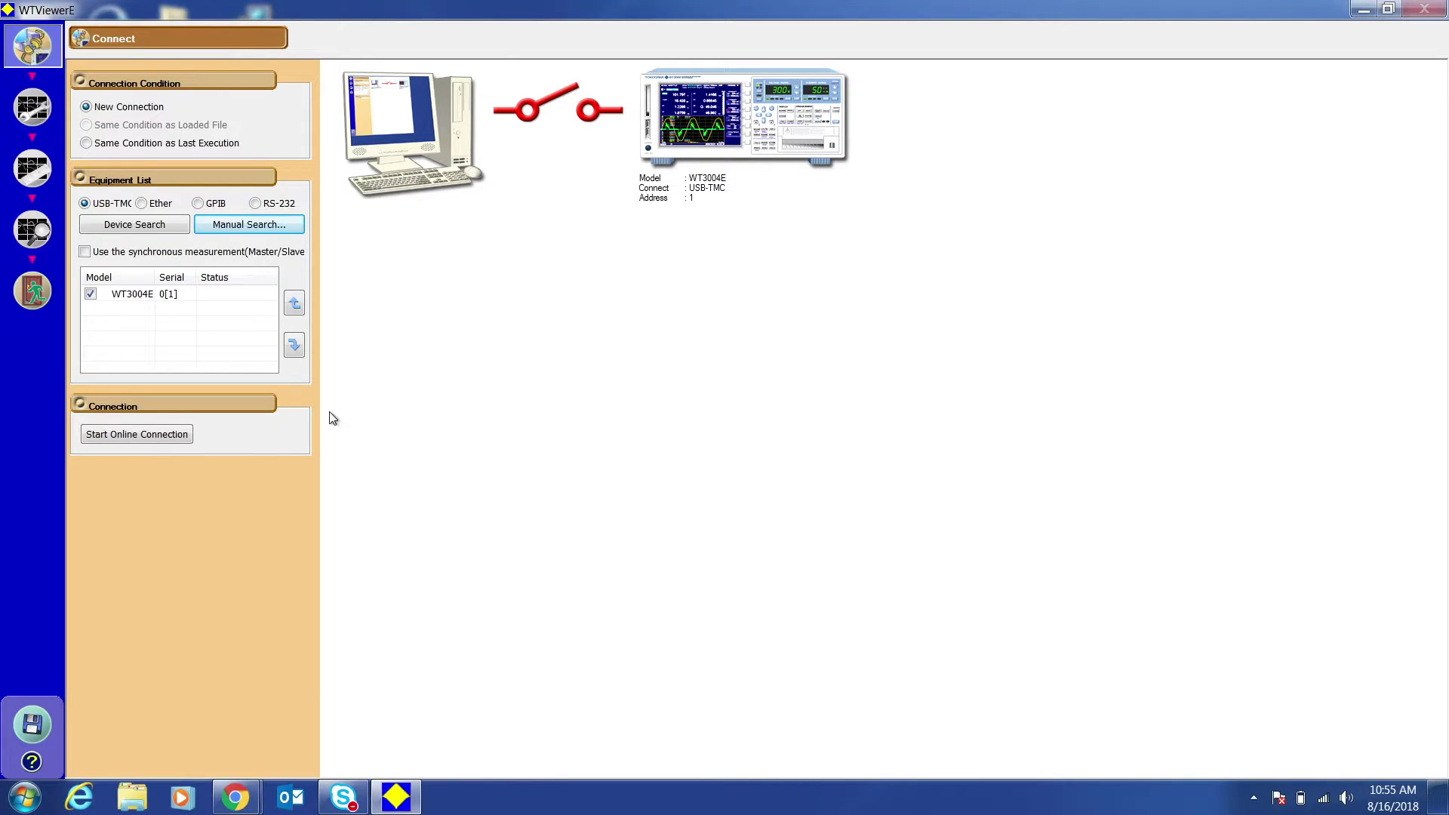
{"action": "left_click", "coordinate": [158, 432]}
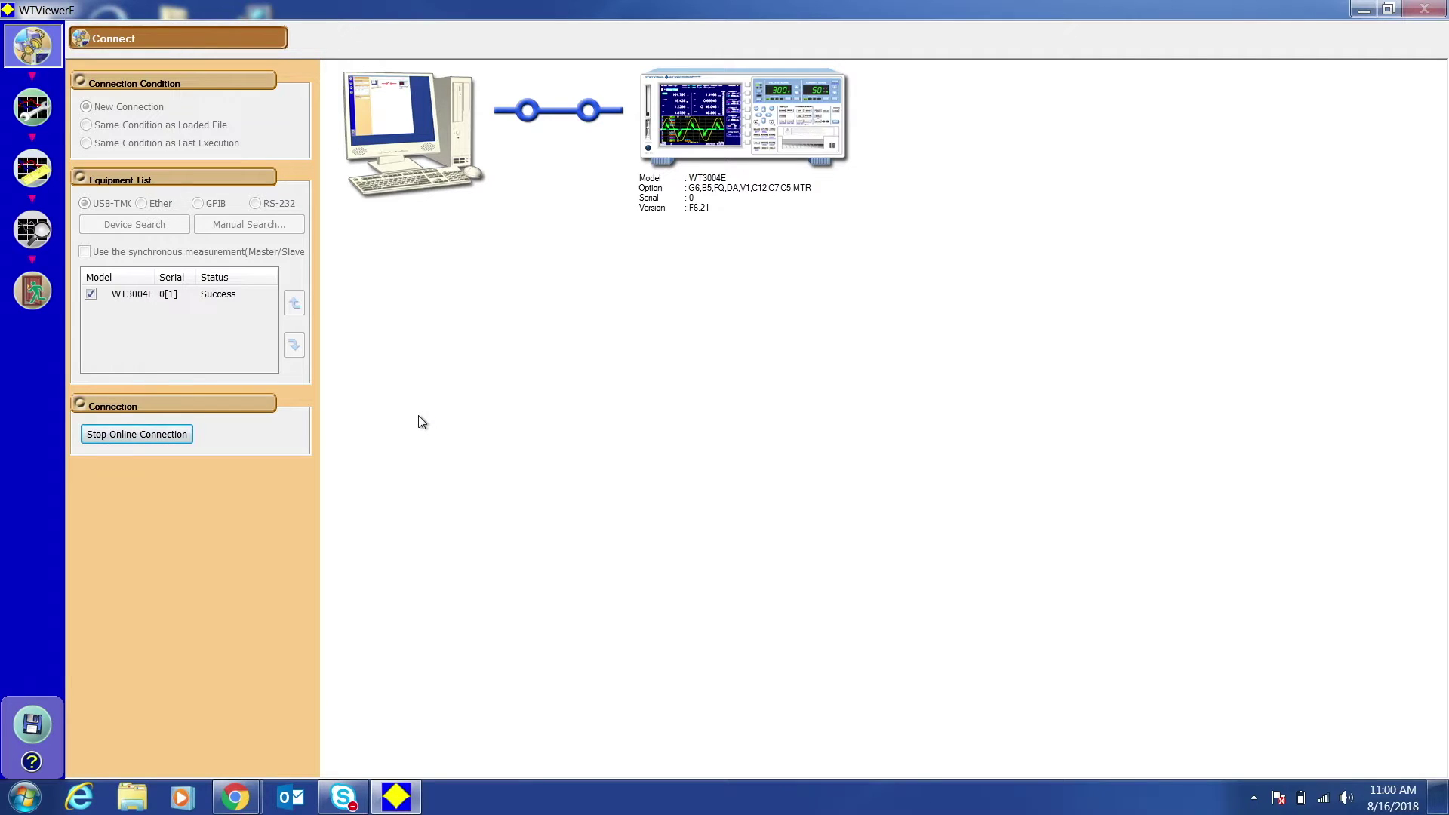
{"action": "left_click", "coordinate": [33, 120]}
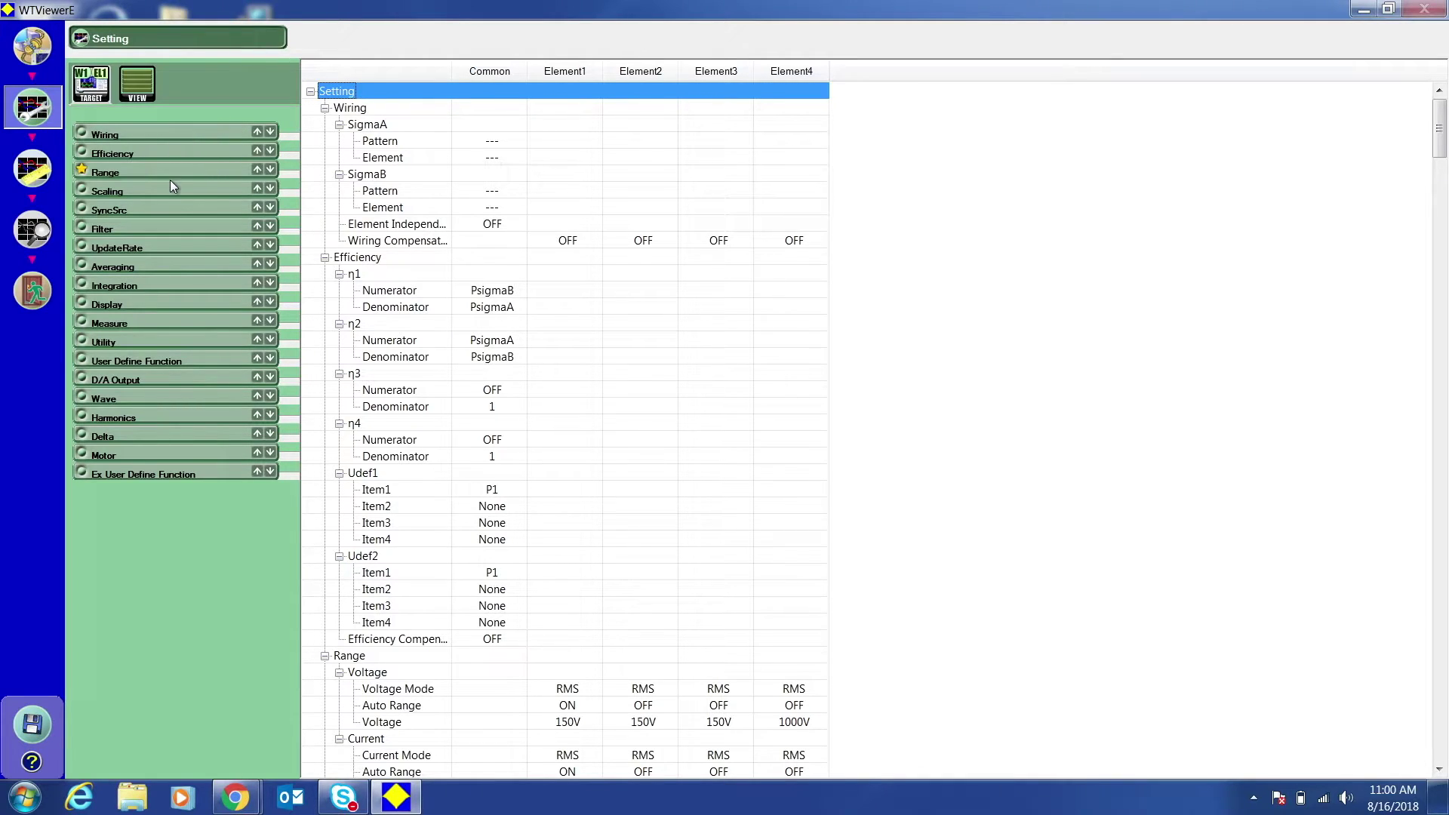
{"action": "left_click", "coordinate": [129, 133]}
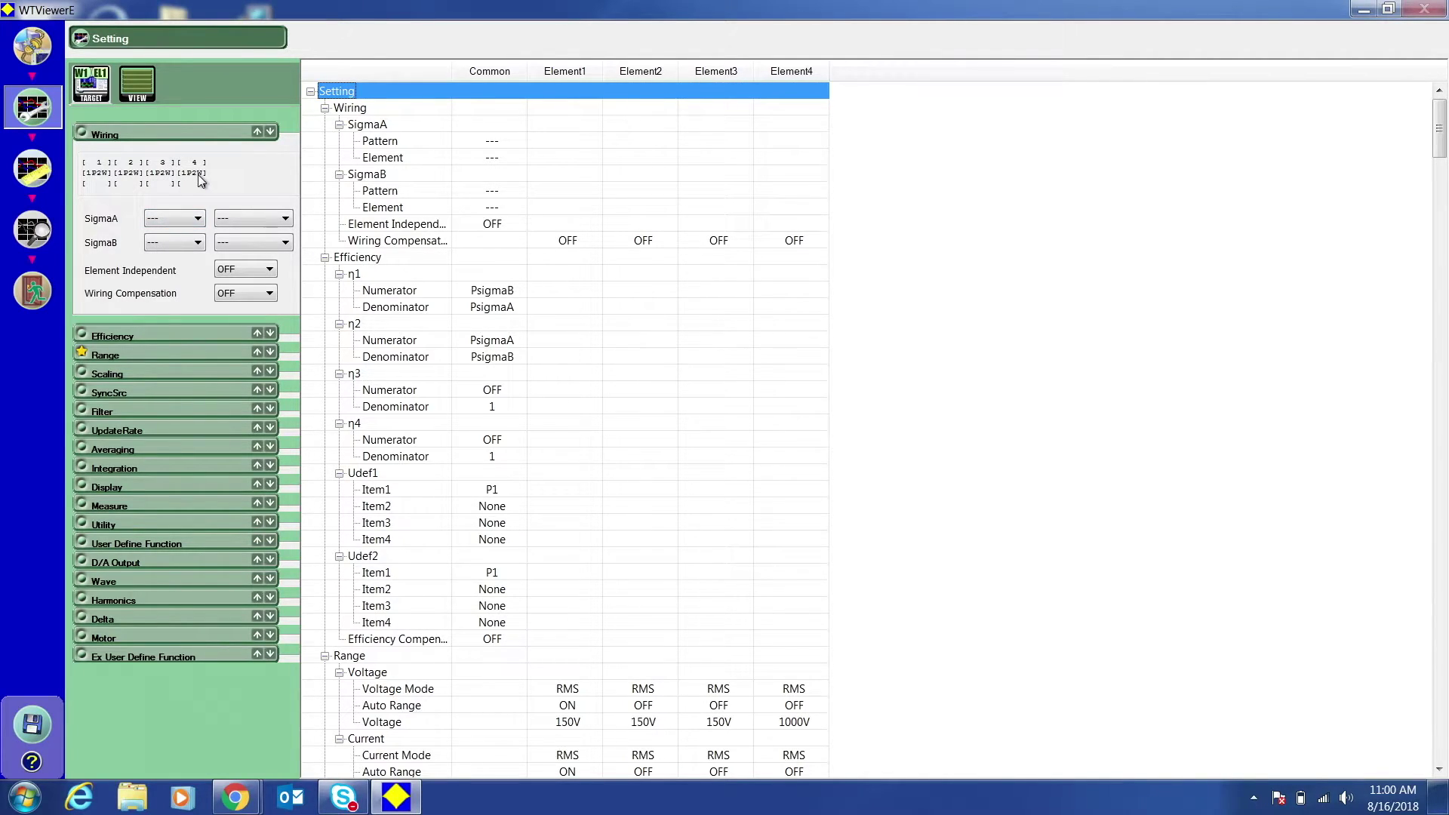
{"action": "left_click", "coordinate": [130, 355]}
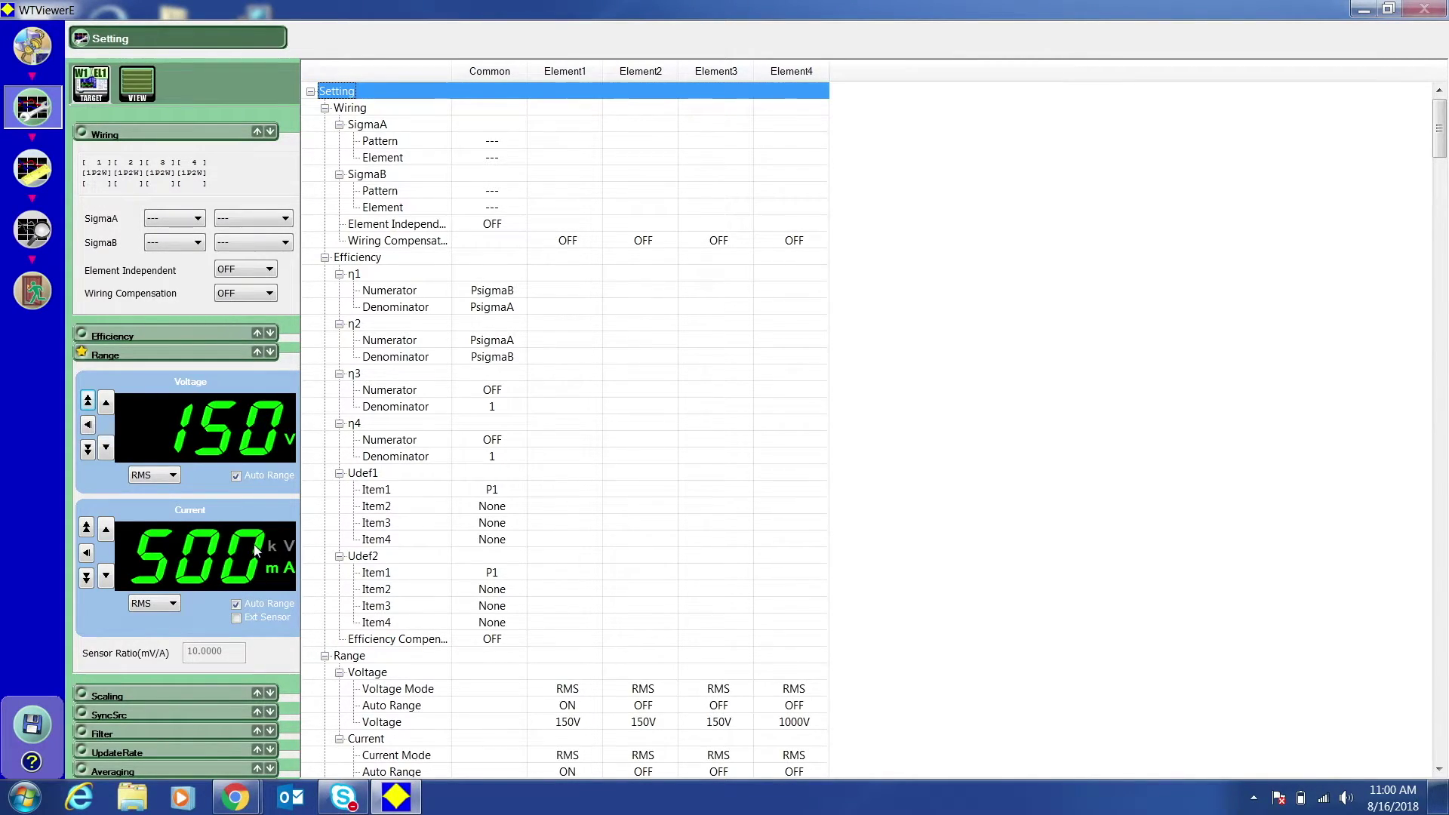
{"action": "left_click", "coordinate": [150, 717]}
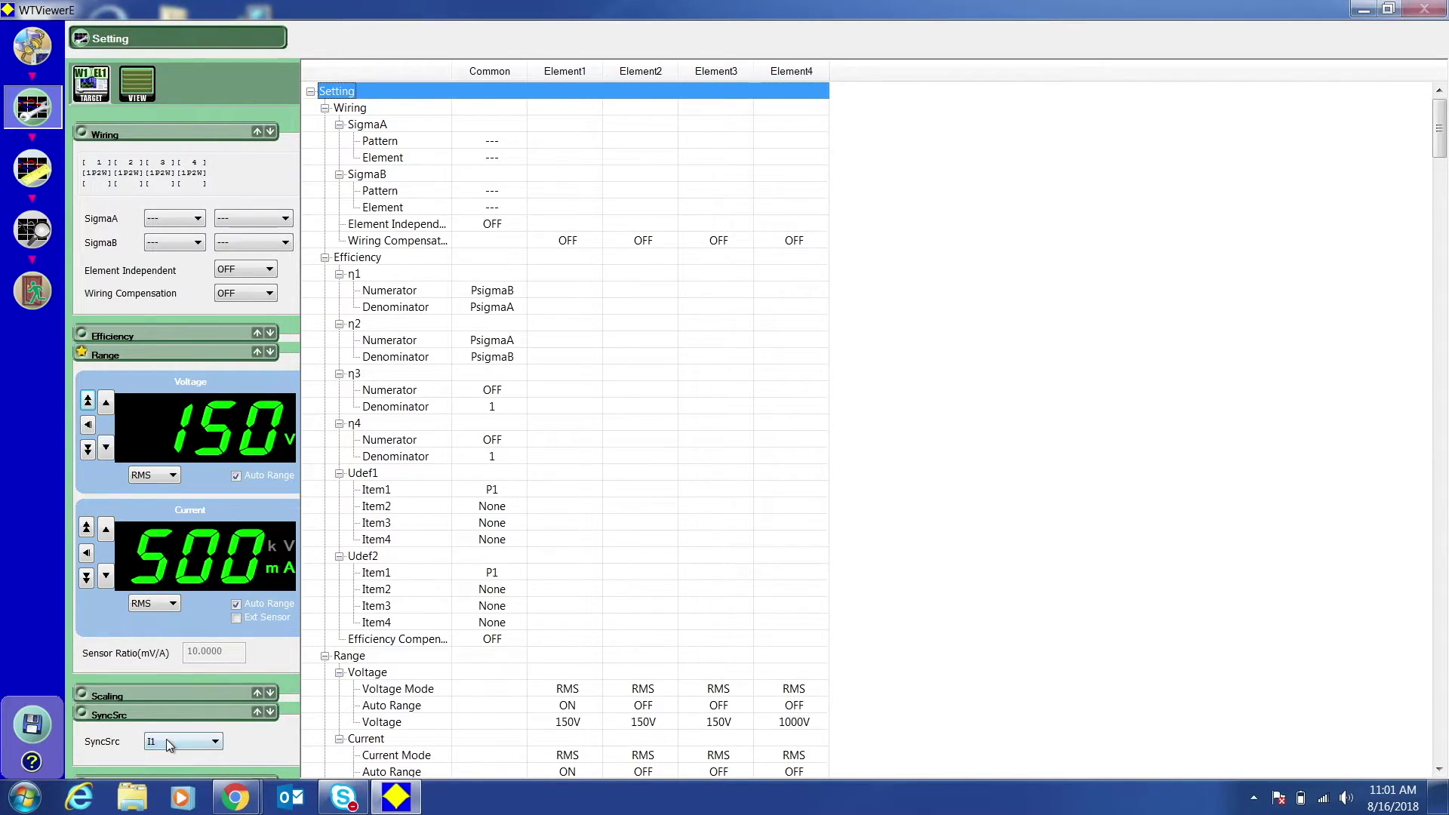
{"action": "left_click", "coordinate": [166, 739]}
{"action": "left_click", "coordinate": [171, 627]}
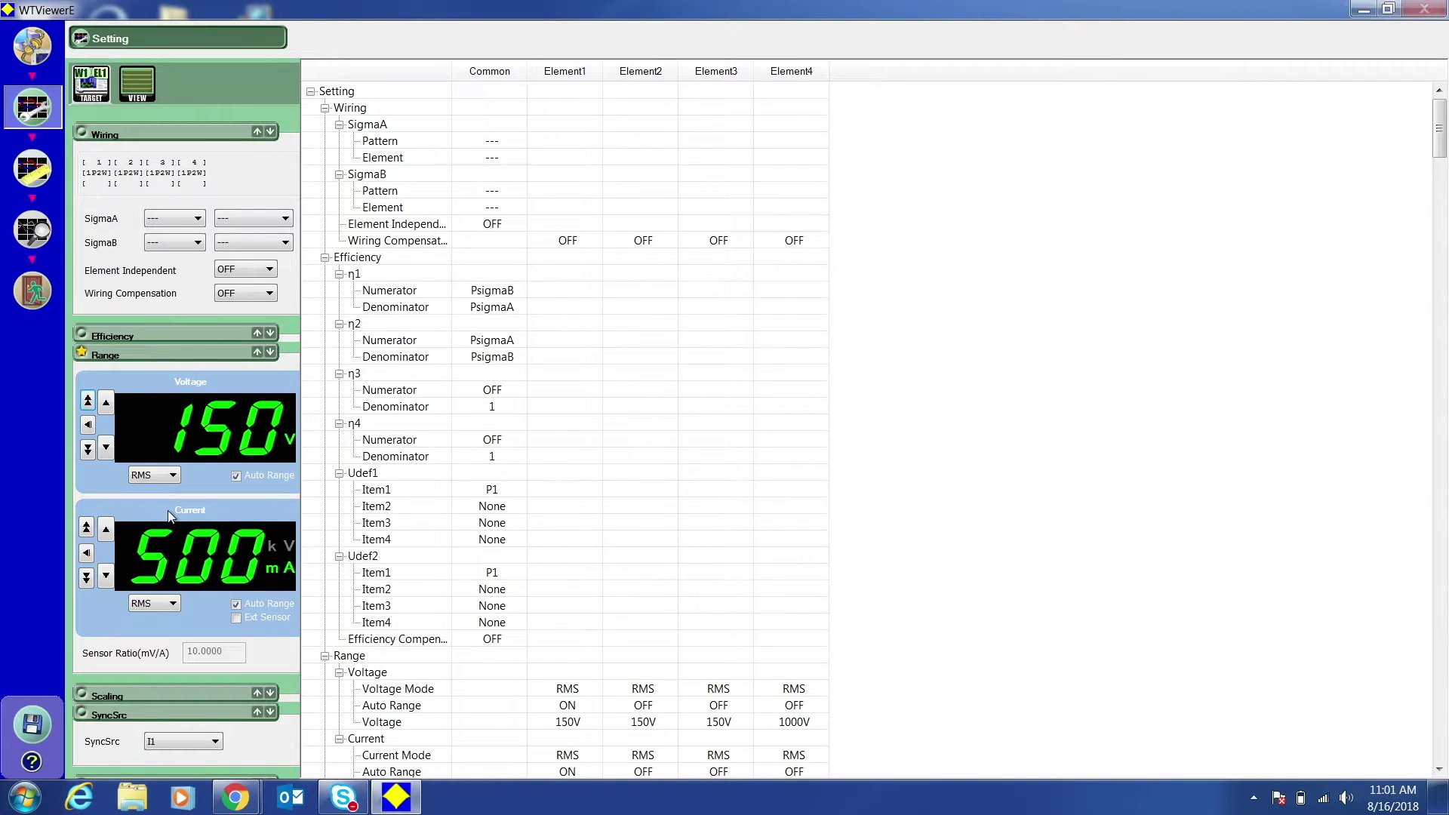
{"action": "left_click", "coordinate": [170, 133]}
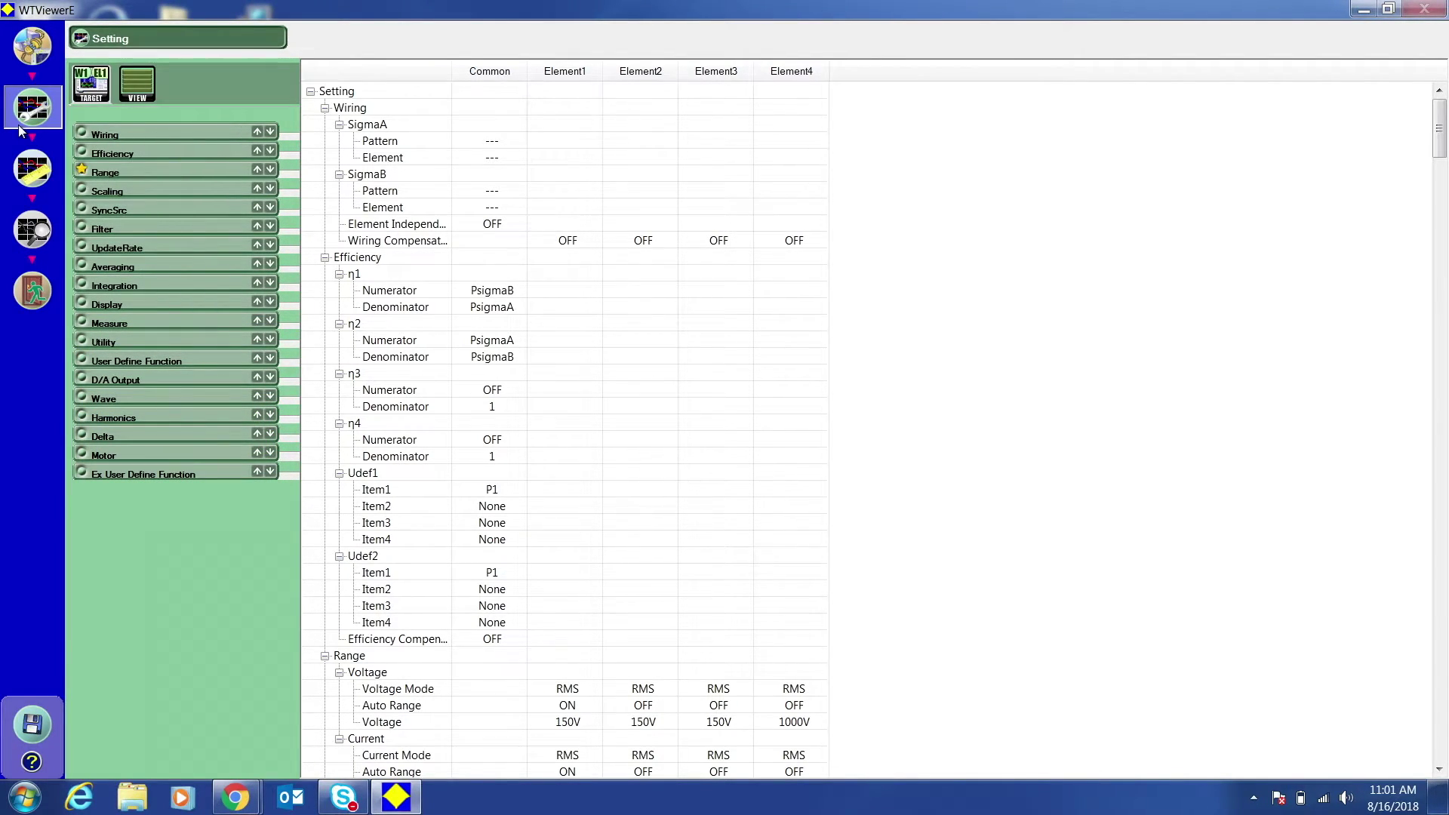
Step: Show the Measure page and bring up the Numeric window's Numeric Detail dialog
{"action": "left_click", "coordinate": [43, 174]}
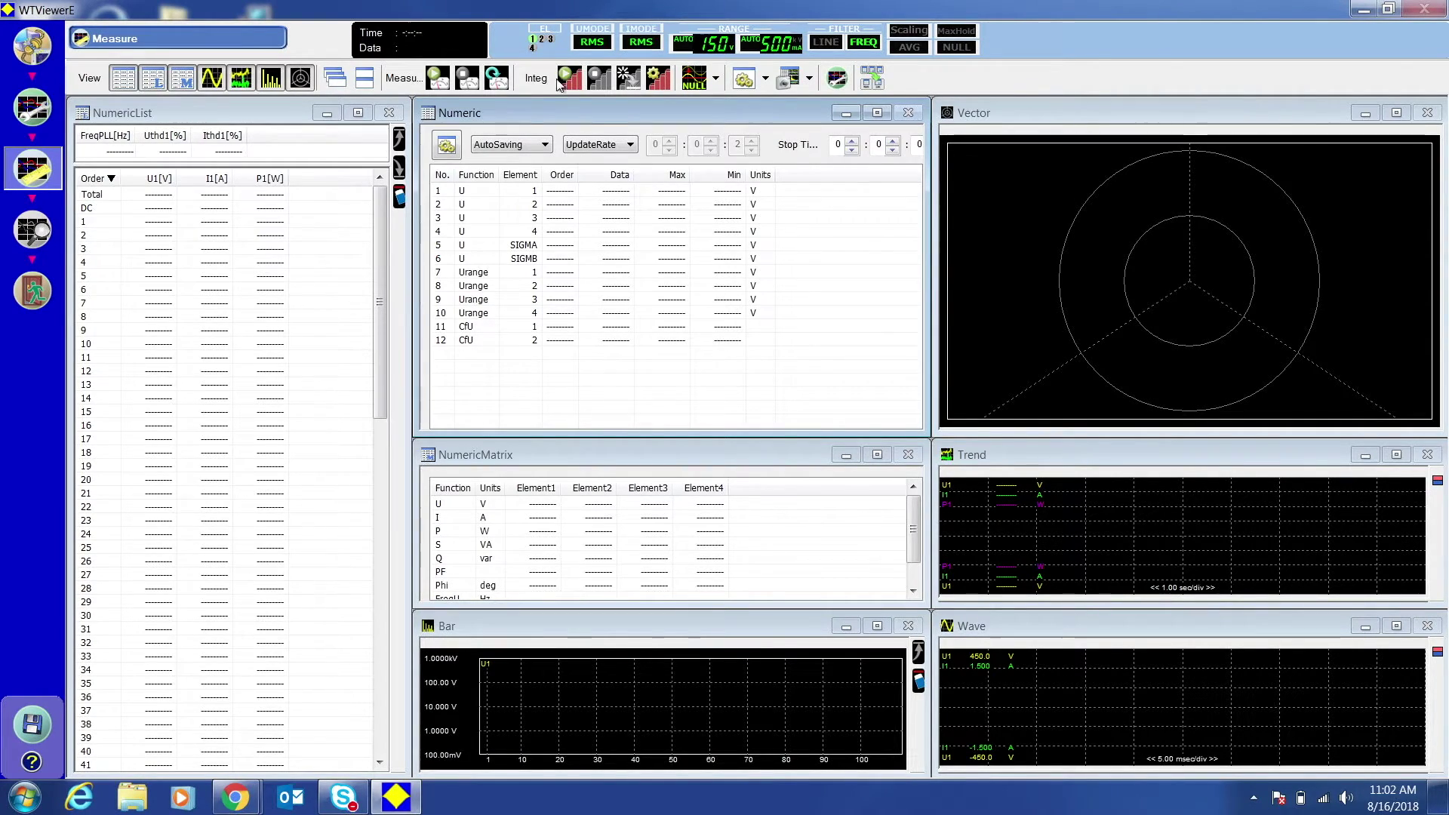
{"action": "double_click", "coordinate": [594, 111]}
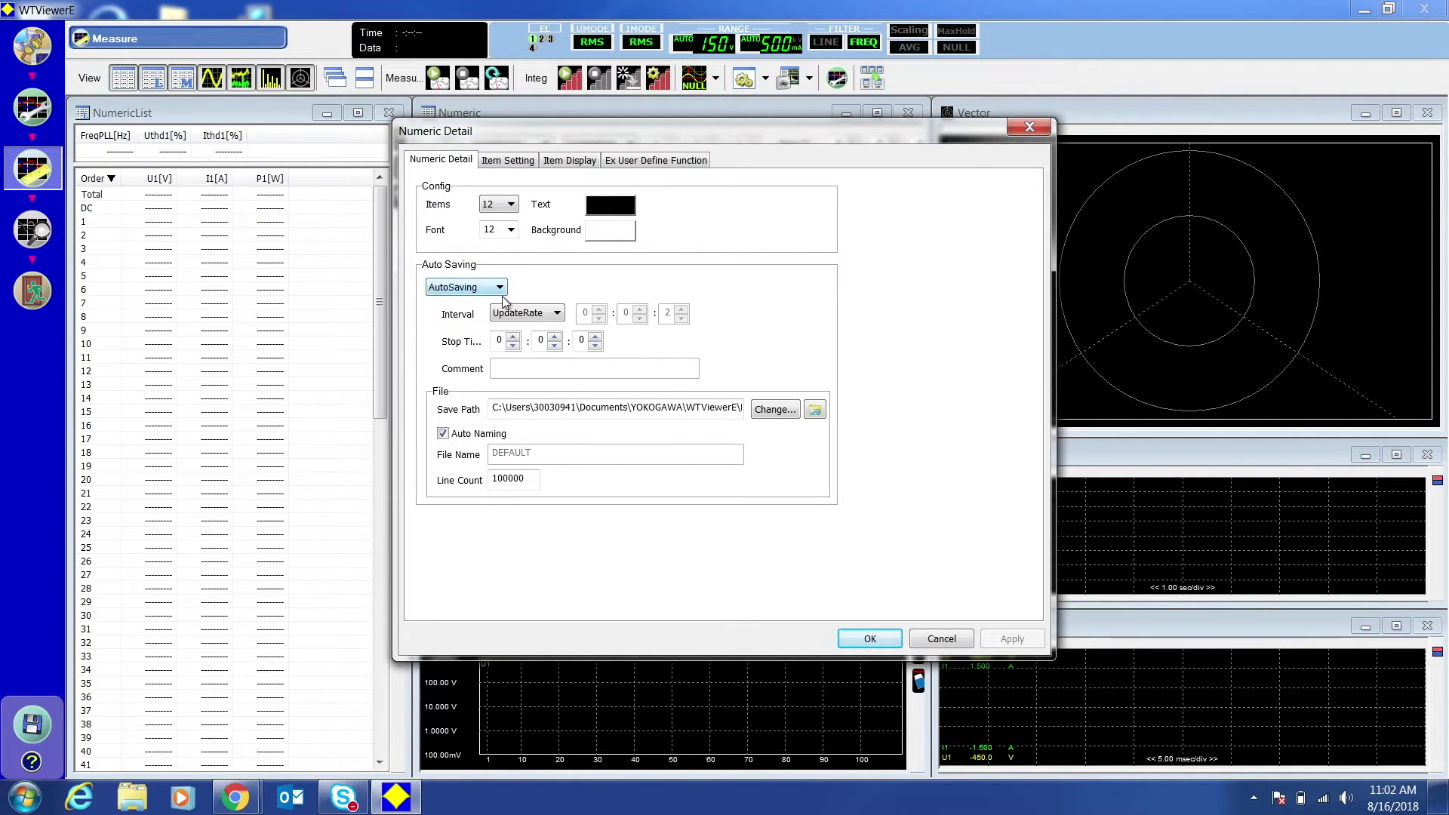
Step: Keep AutoSaving at the UpdateRate interval and raise the stop time to 0:10:0
{"action": "left_click", "coordinate": [477, 293]}
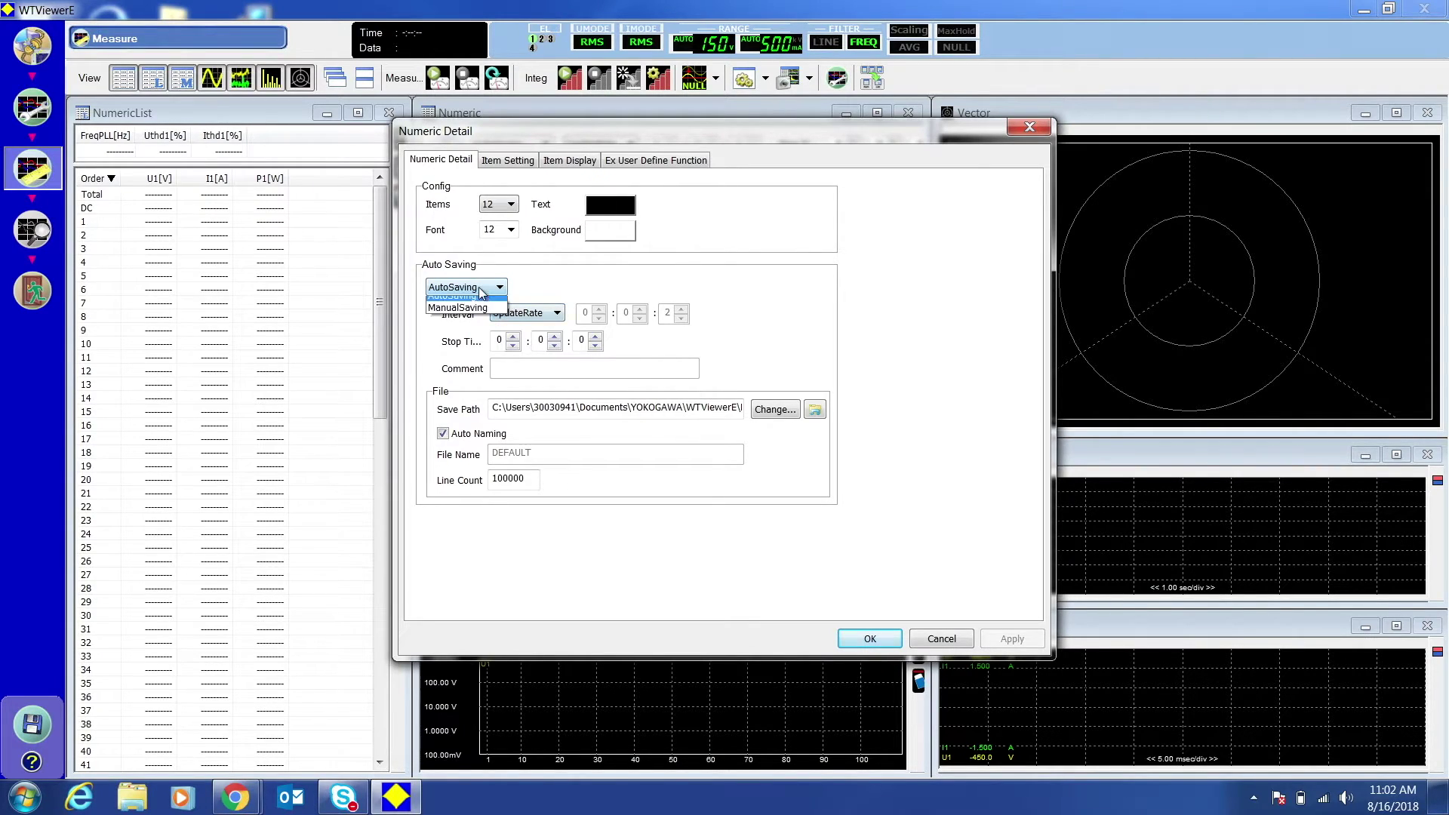
{"action": "left_click", "coordinate": [472, 314]}
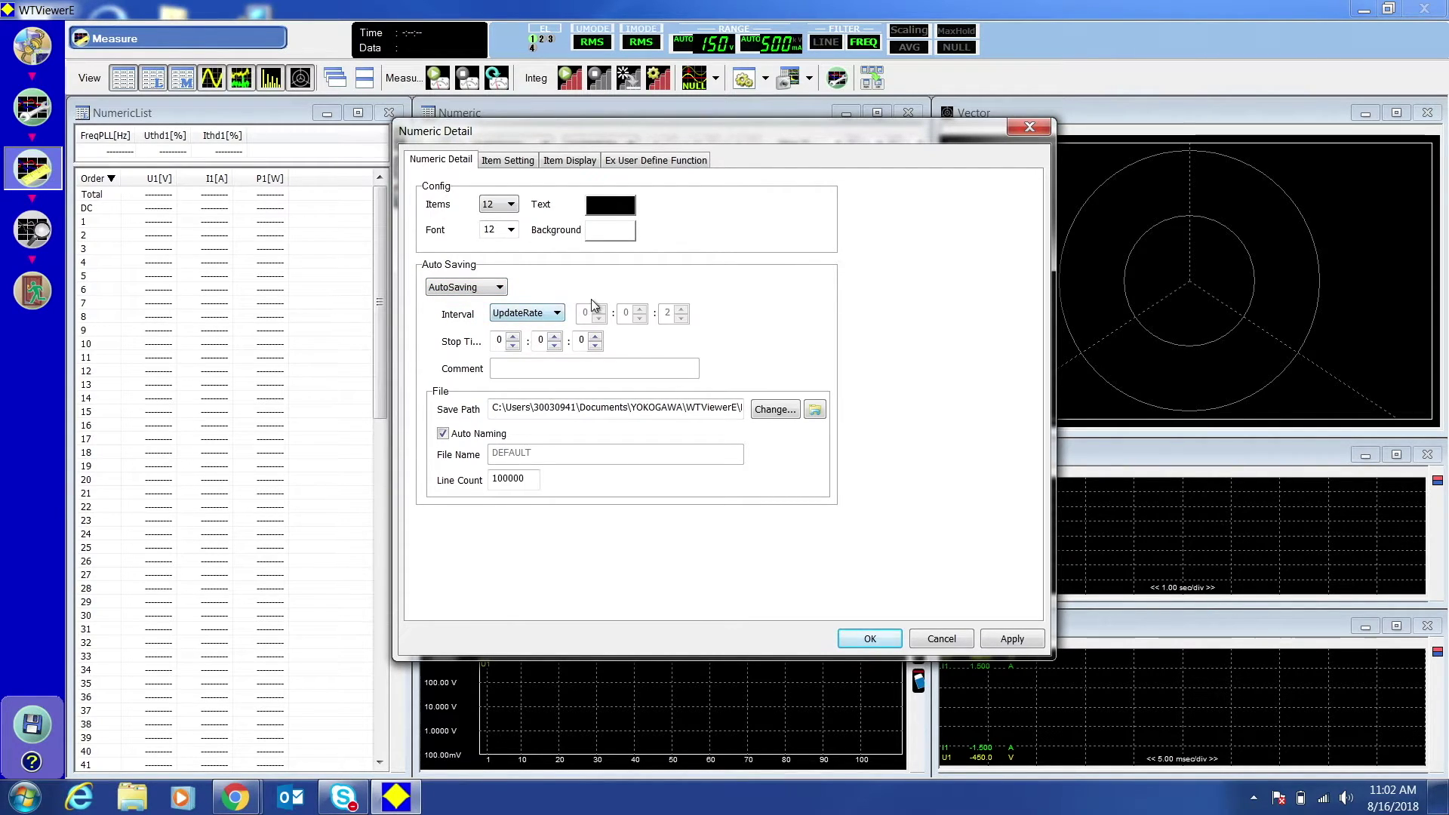
{"action": "left_click", "coordinate": [548, 316]}
{"action": "left_click", "coordinate": [543, 314]}
{"action": "left_click", "coordinate": [555, 340]}
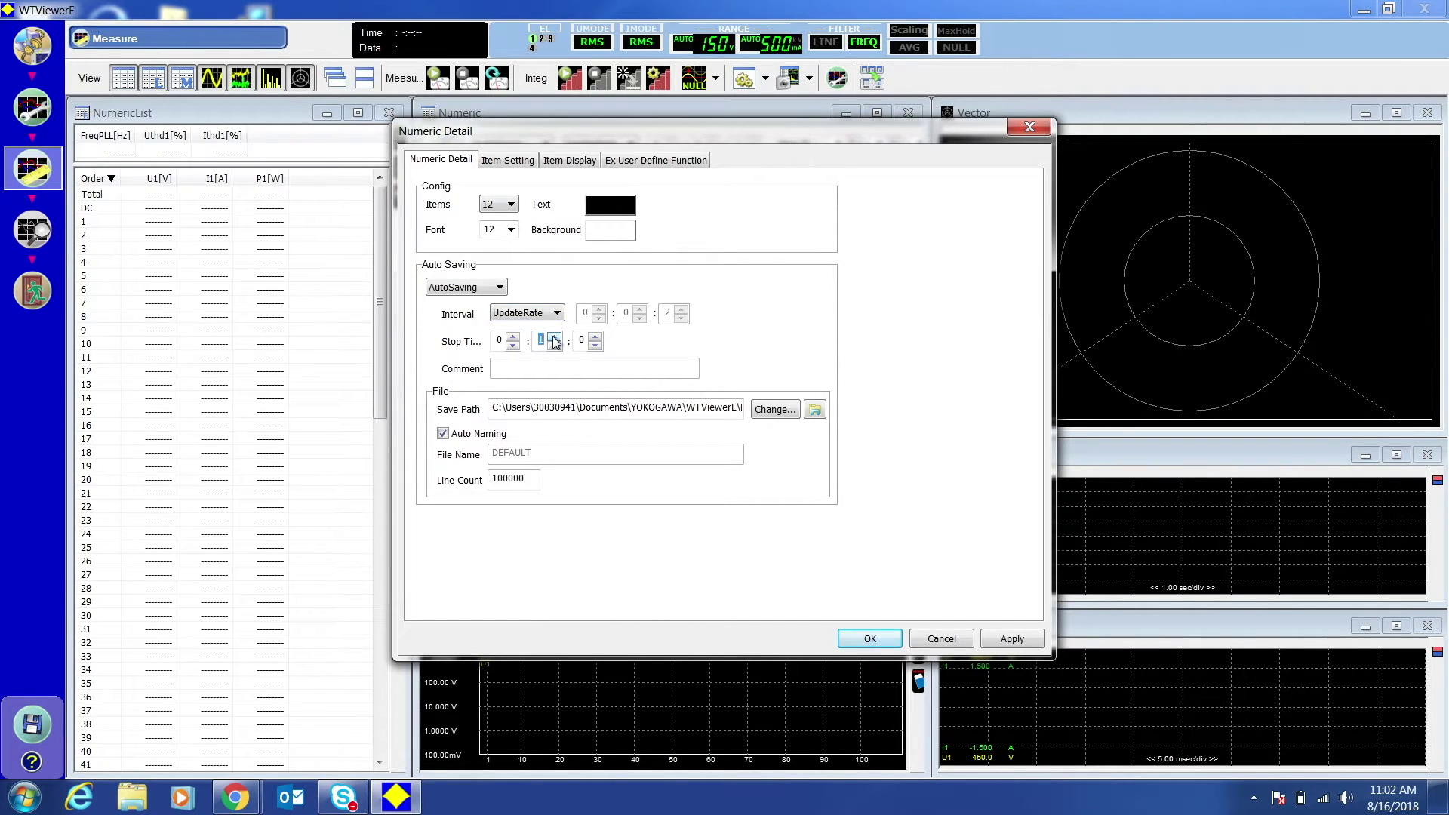
{"action": "left_click", "coordinate": [555, 338]}
{"action": "left_click", "coordinate": [555, 337]}
{"action": "left_click", "coordinate": [555, 337]}
{"action": "left_click", "coordinate": [555, 338]}
Step: Set the DATA folder as the save path, review Item Setting, and apply Numeric Detail
{"action": "left_click", "coordinate": [770, 411]}
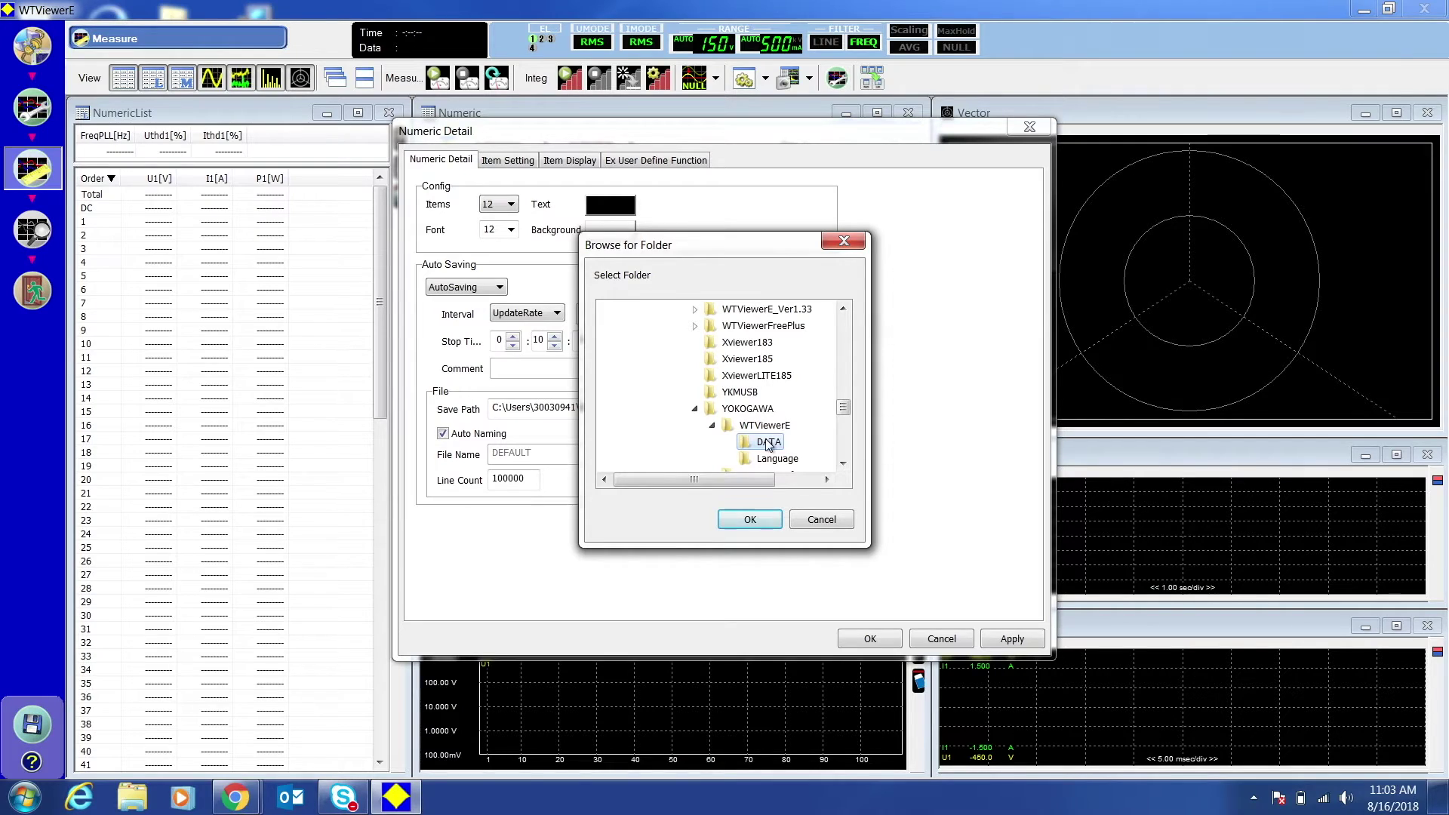
{"action": "left_click", "coordinate": [750, 520]}
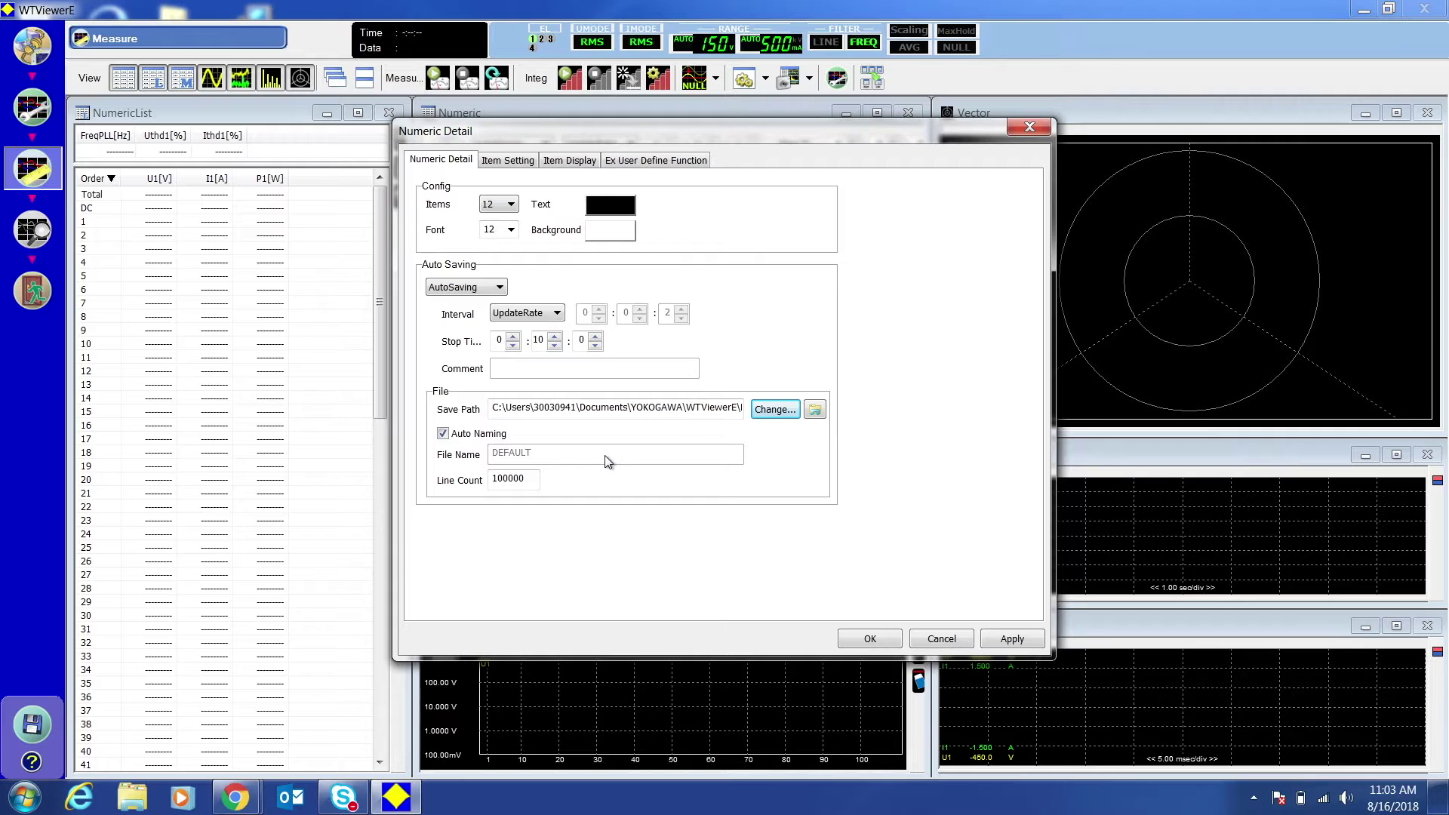
{"action": "left_click", "coordinate": [529, 163]}
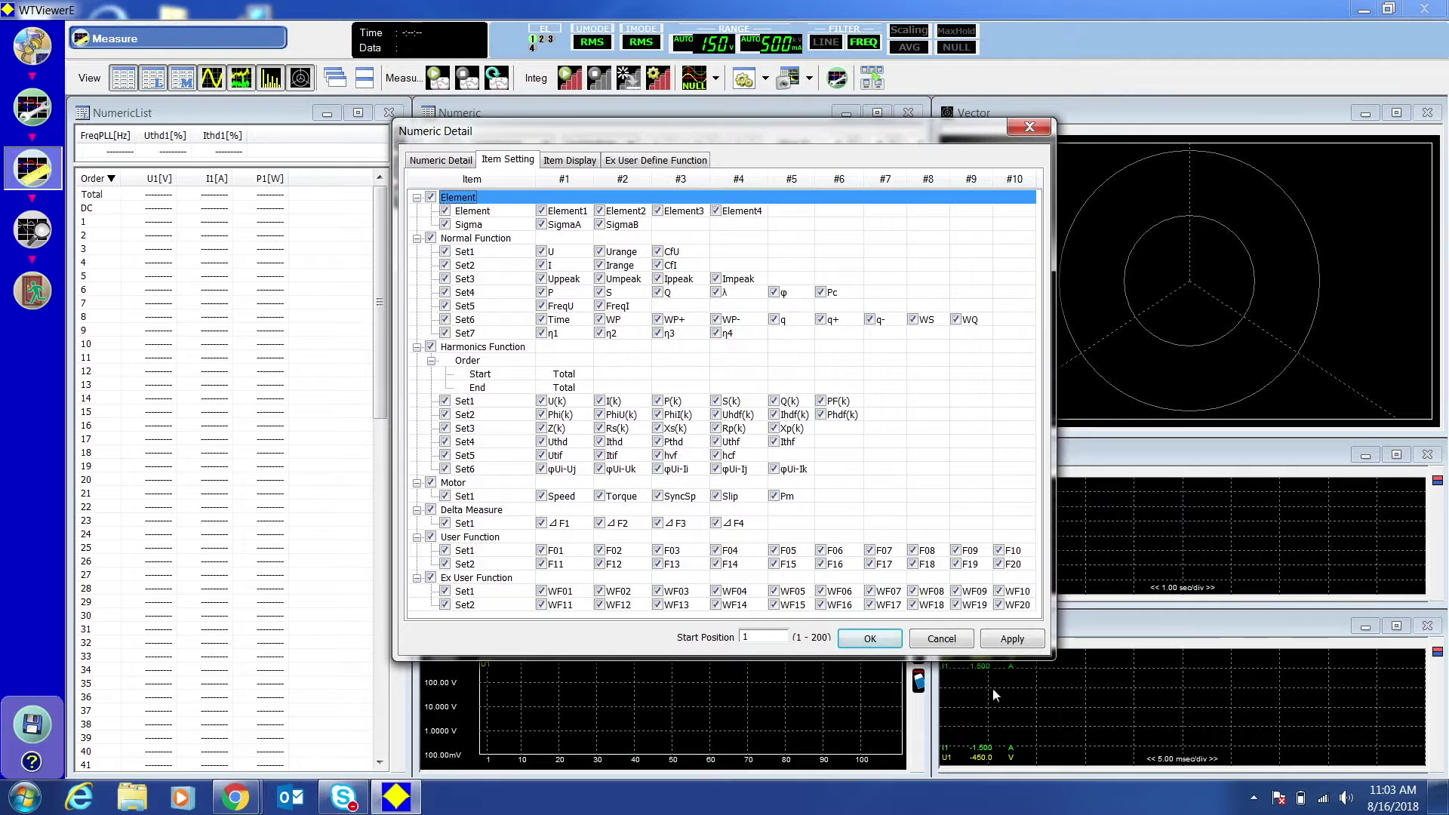
{"action": "left_click", "coordinate": [870, 638]}
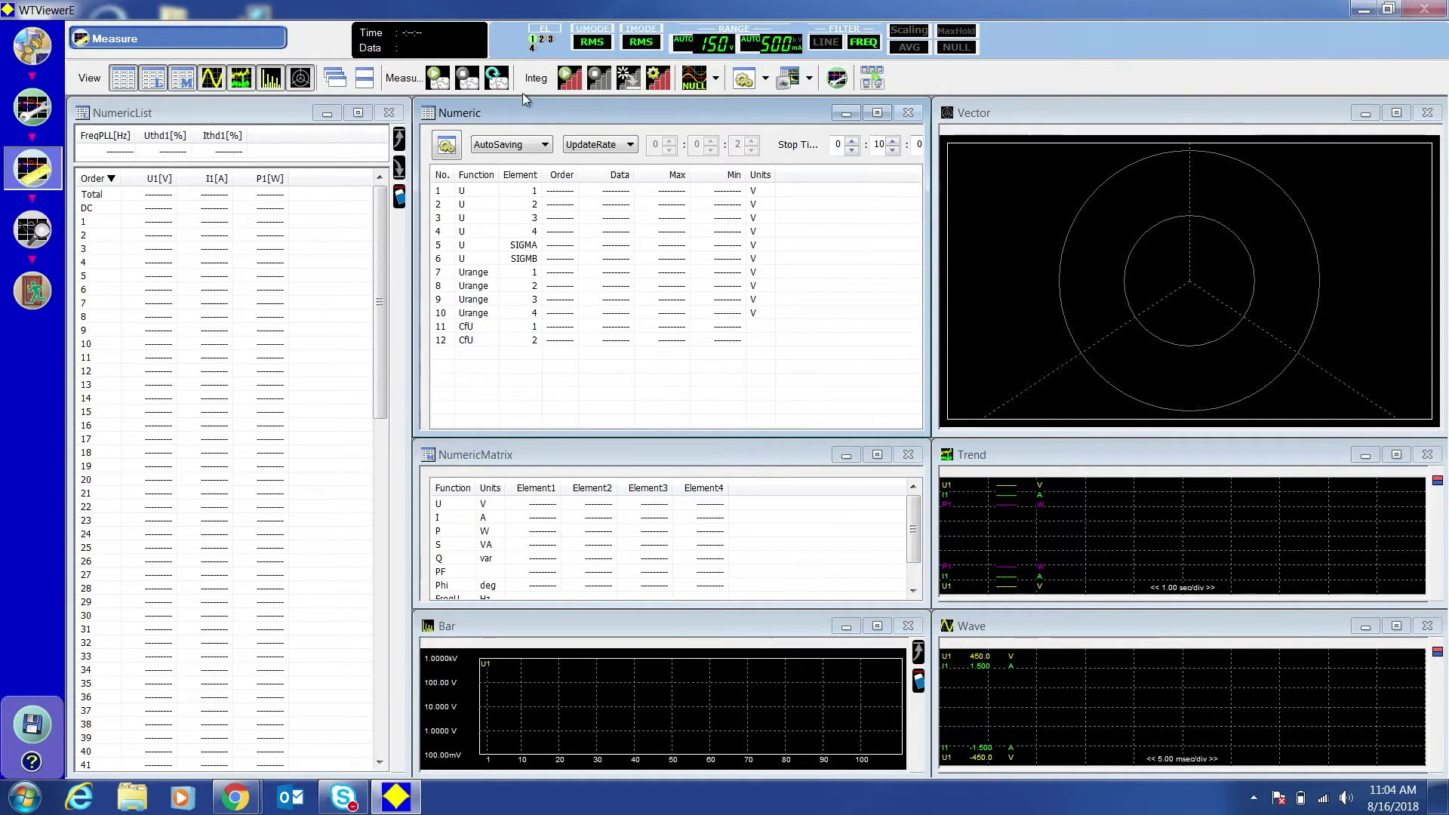
{"action": "left_click", "coordinate": [440, 78]}
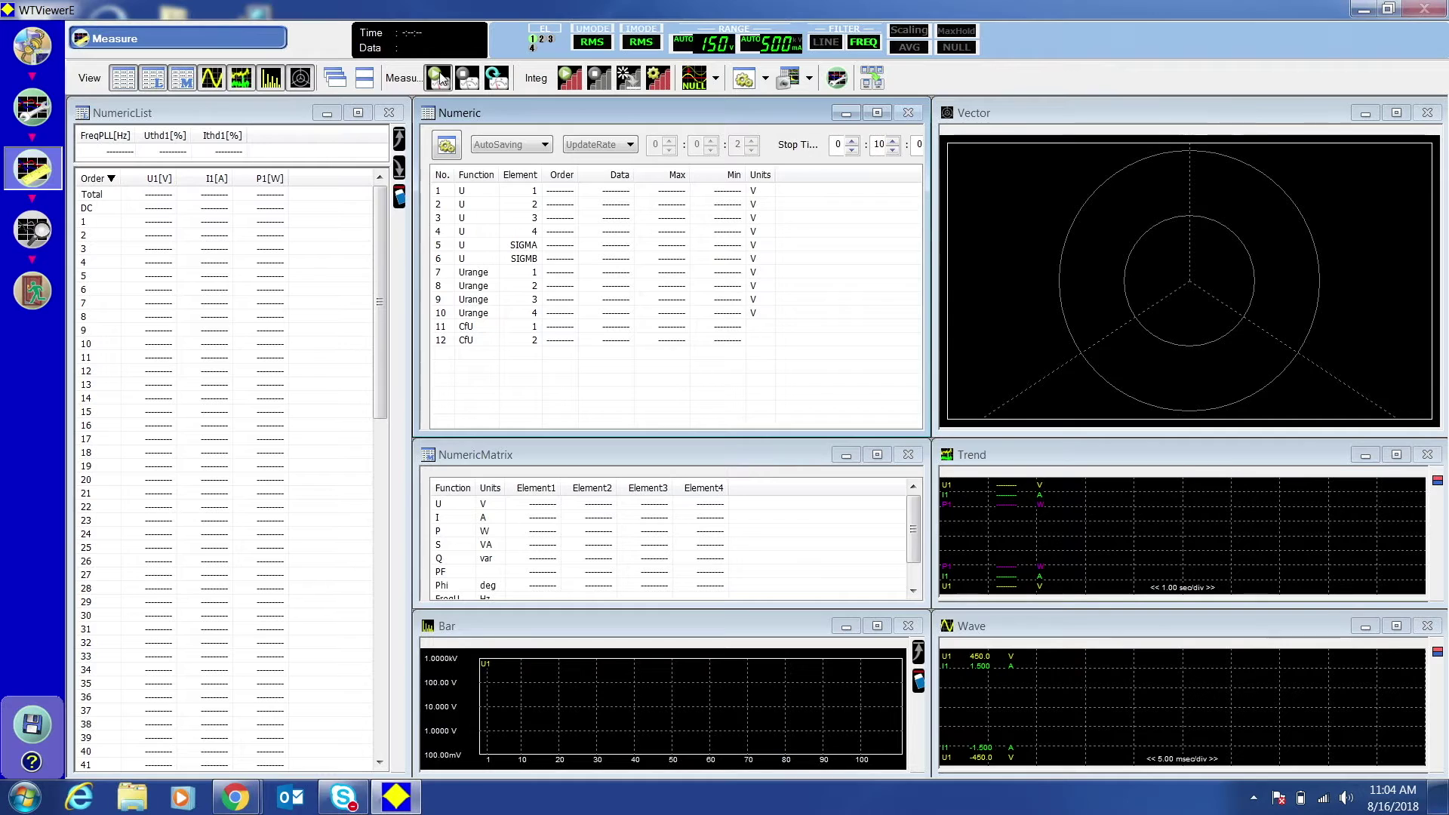
Step: Run a 16-second measurement capturing 33 data points, then stop it
{"action": "left_click", "coordinate": [438, 77]}
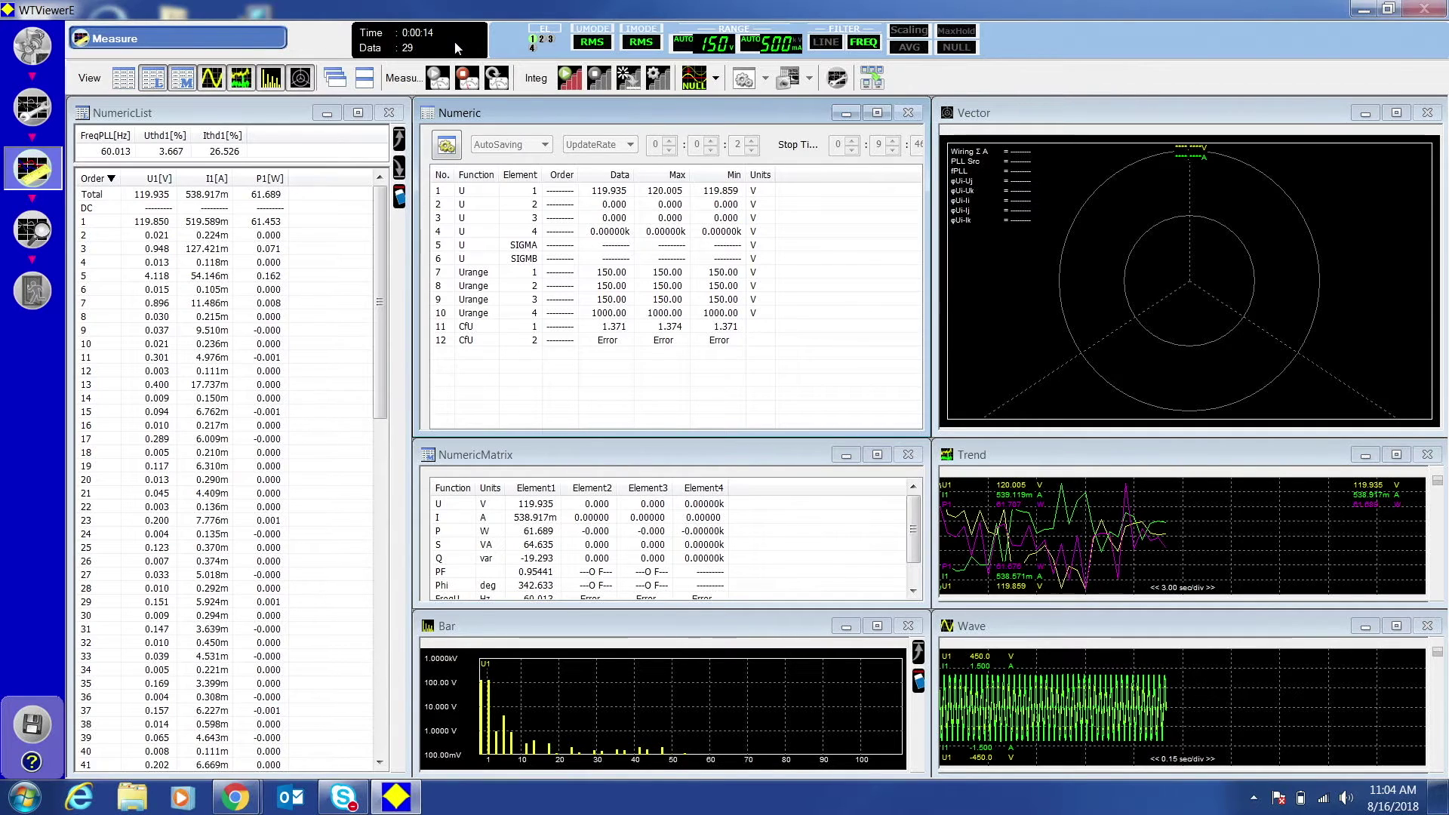
{"action": "left_click", "coordinate": [467, 80]}
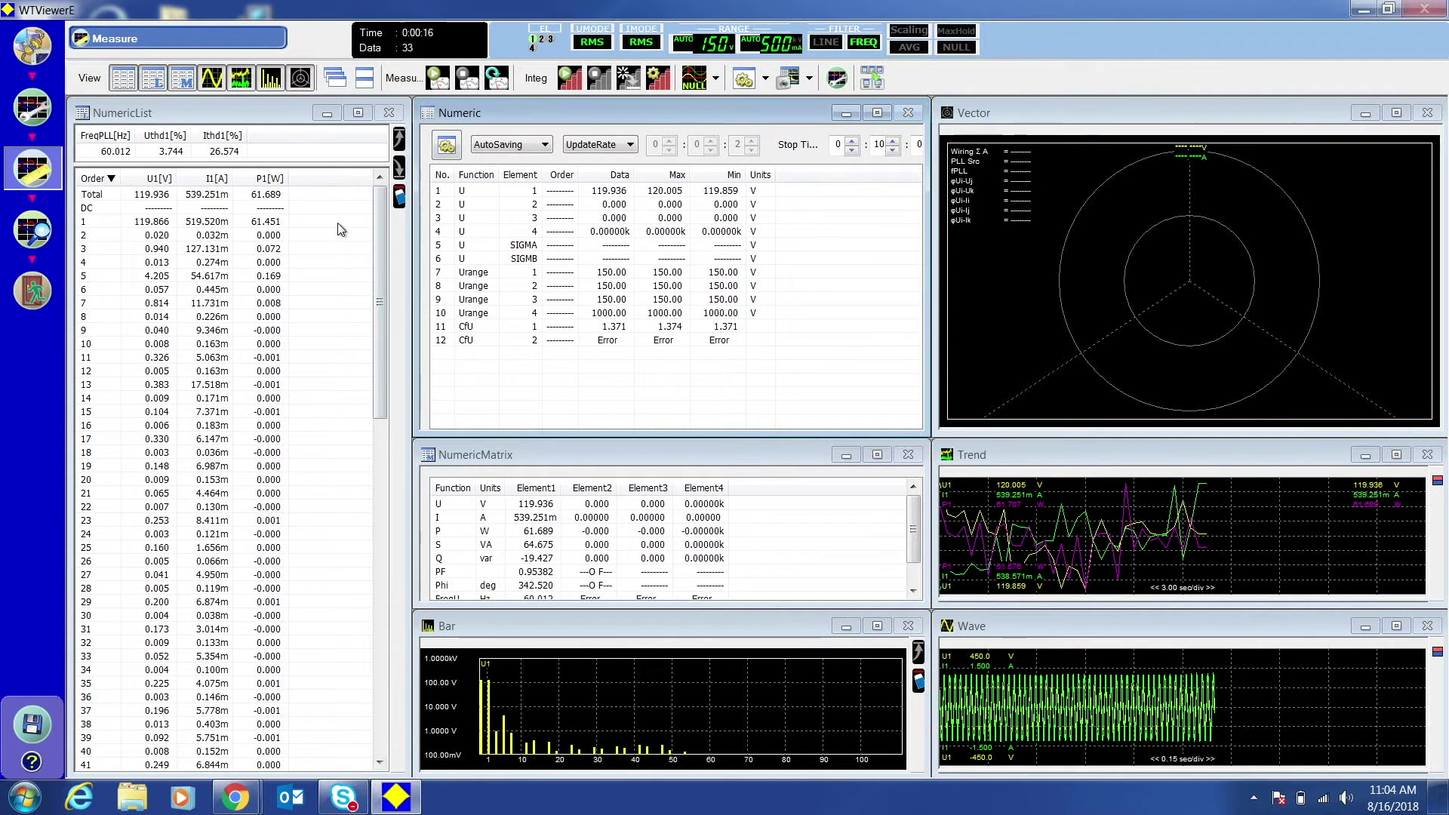
{"action": "left_click", "coordinate": [143, 798]}
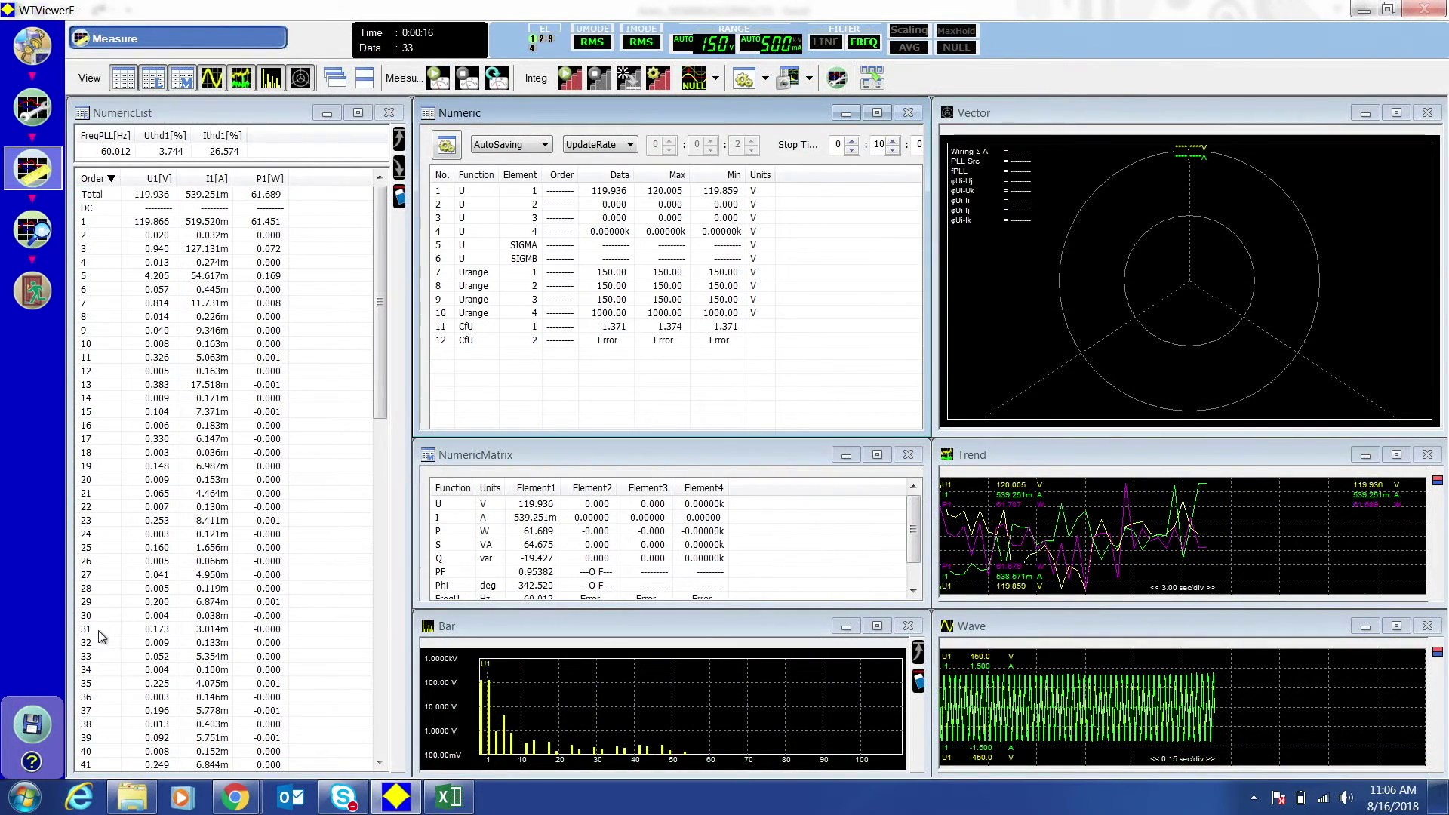
{"action": "left_click", "coordinate": [36, 732]}
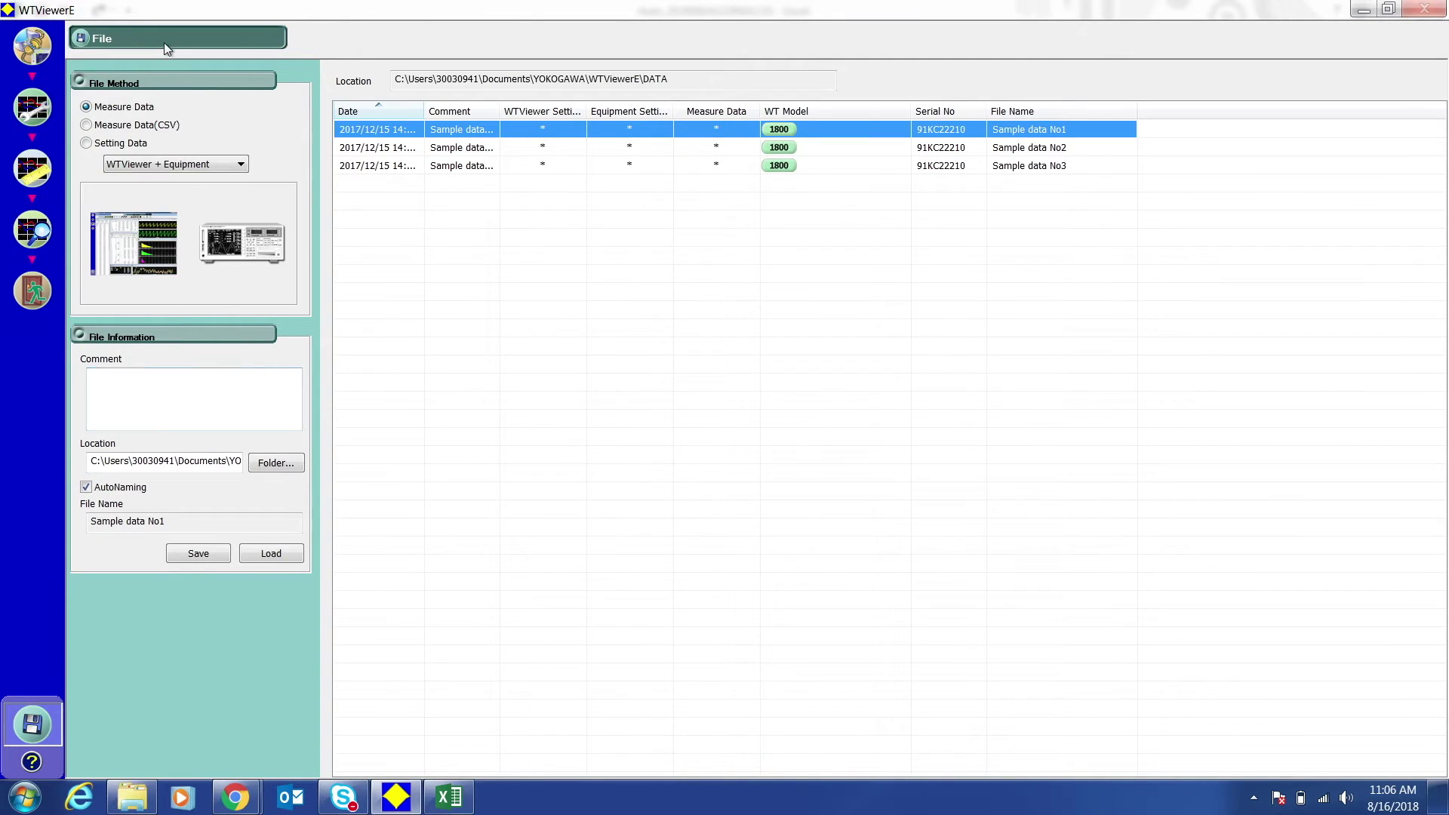
{"action": "left_click", "coordinate": [87, 144]}
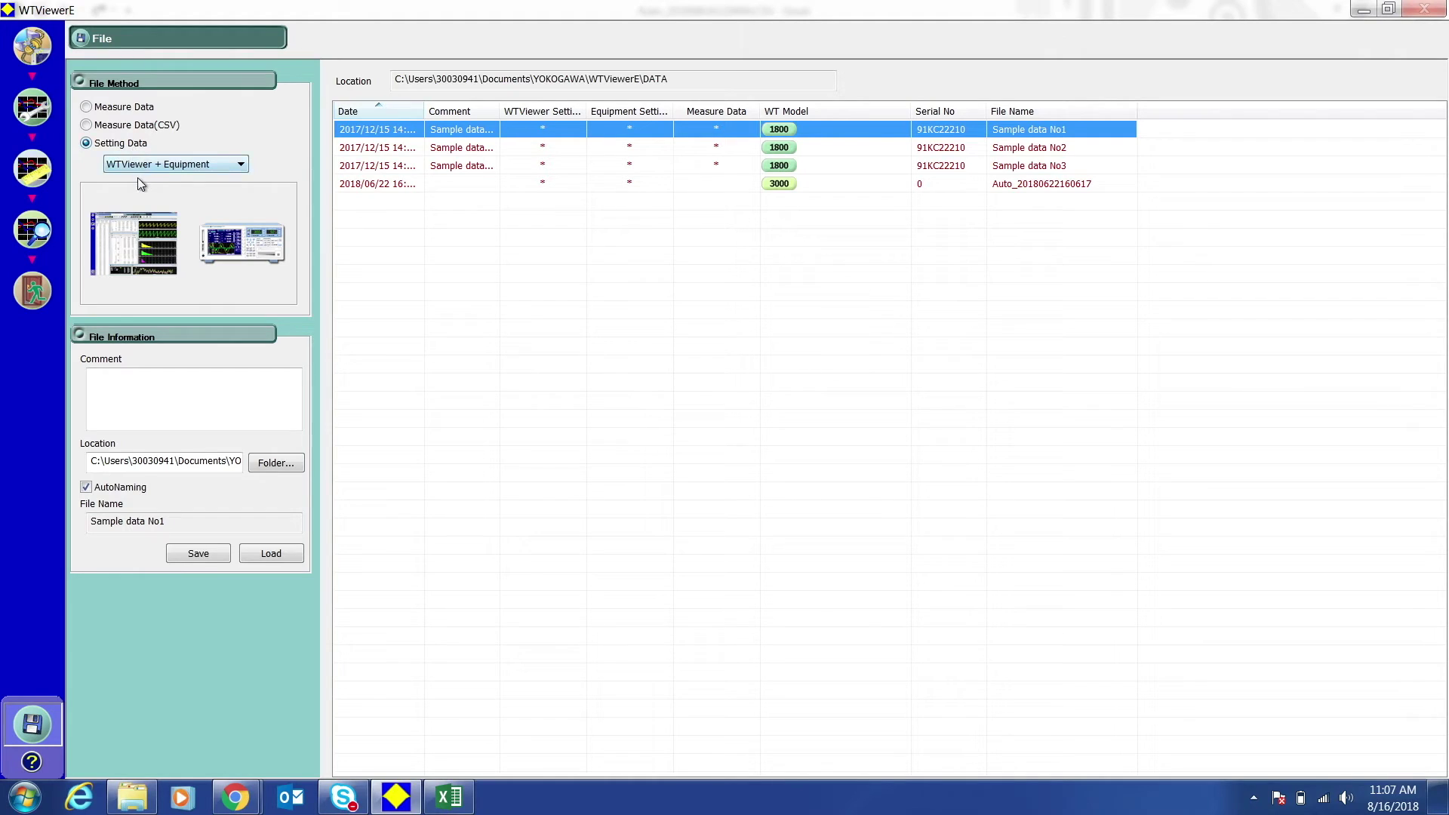
{"action": "left_click", "coordinate": [261, 462]}
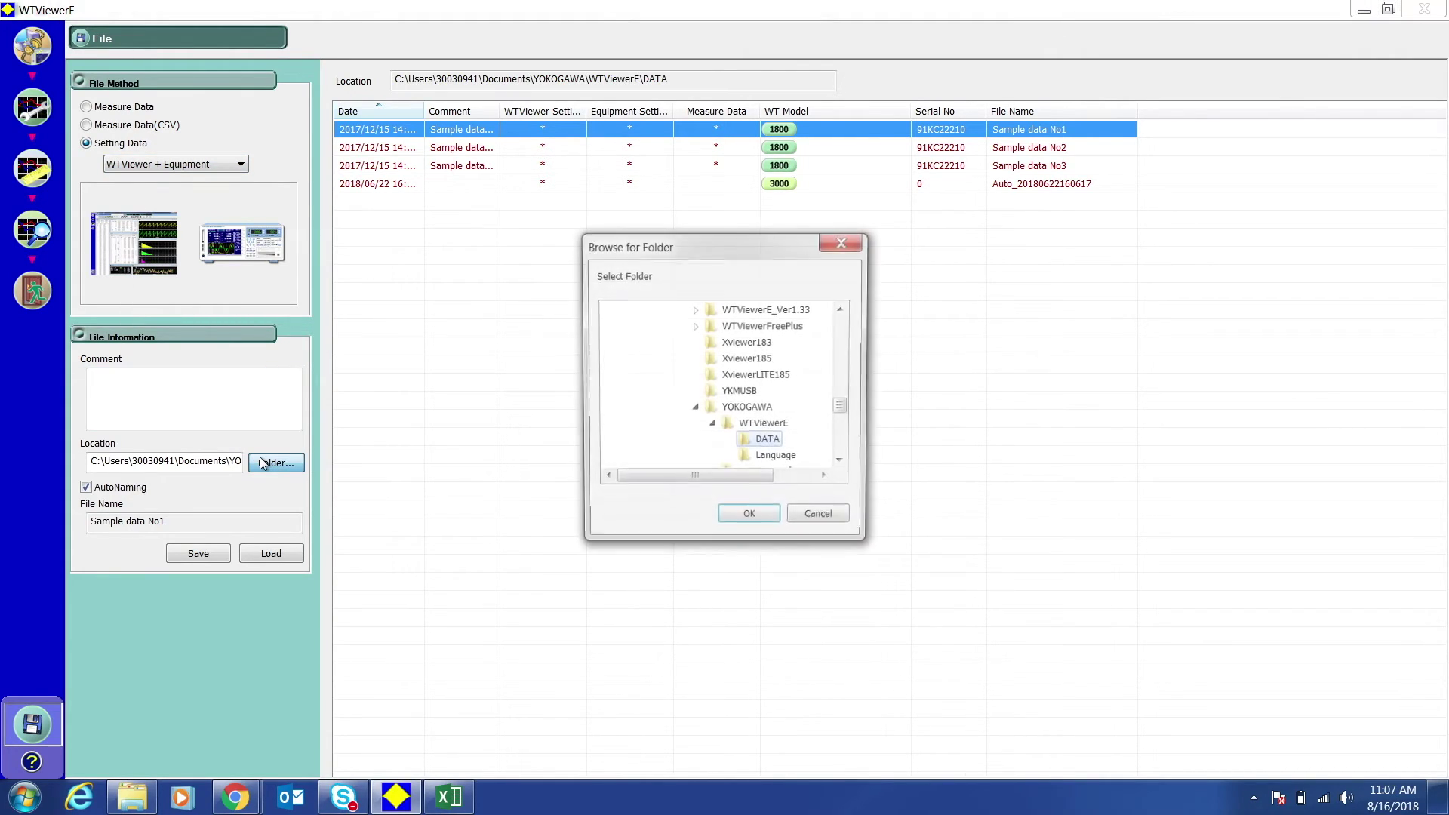
{"action": "left_click", "coordinate": [750, 521]}
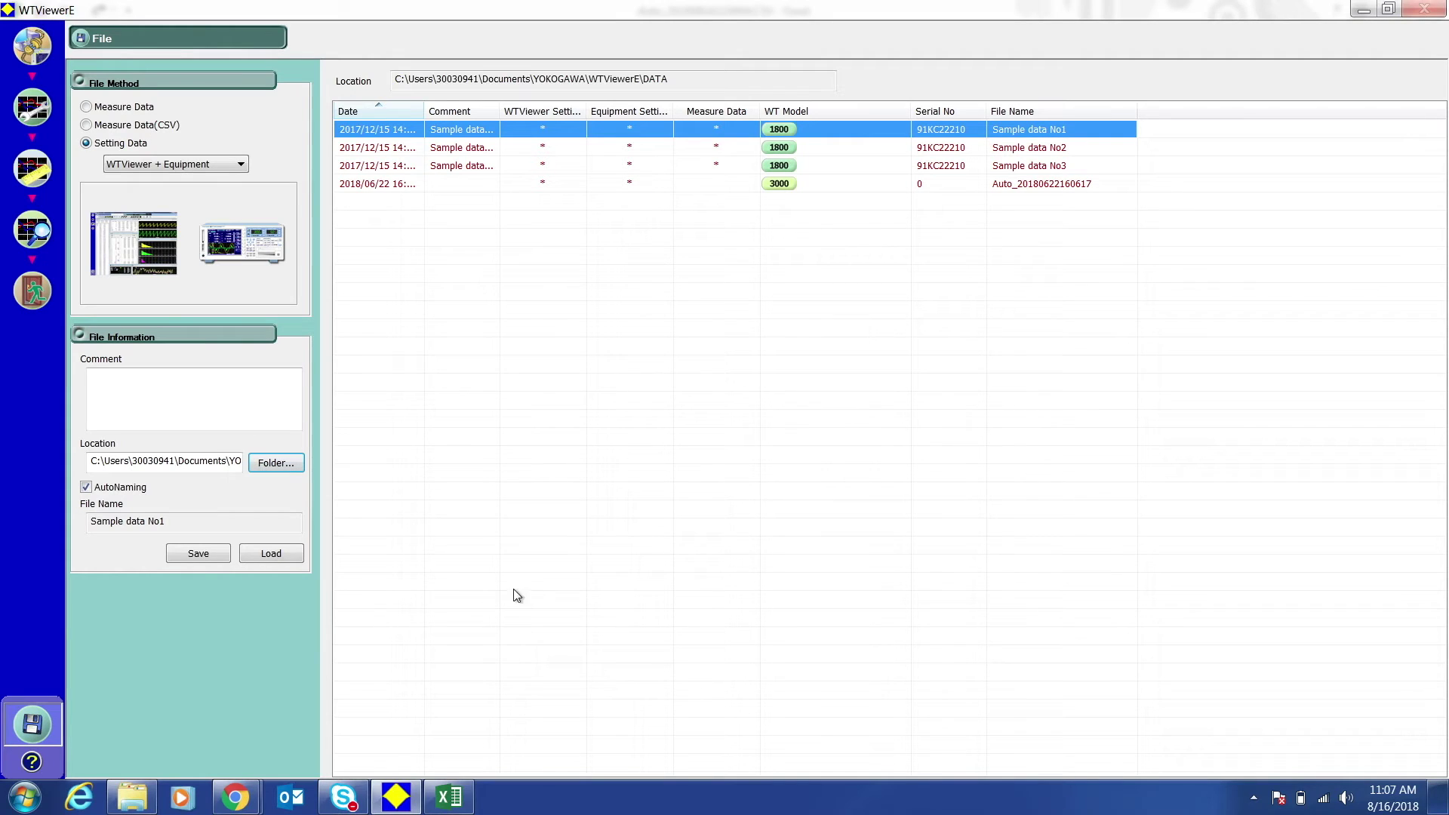
{"action": "left_click", "coordinate": [209, 556]}
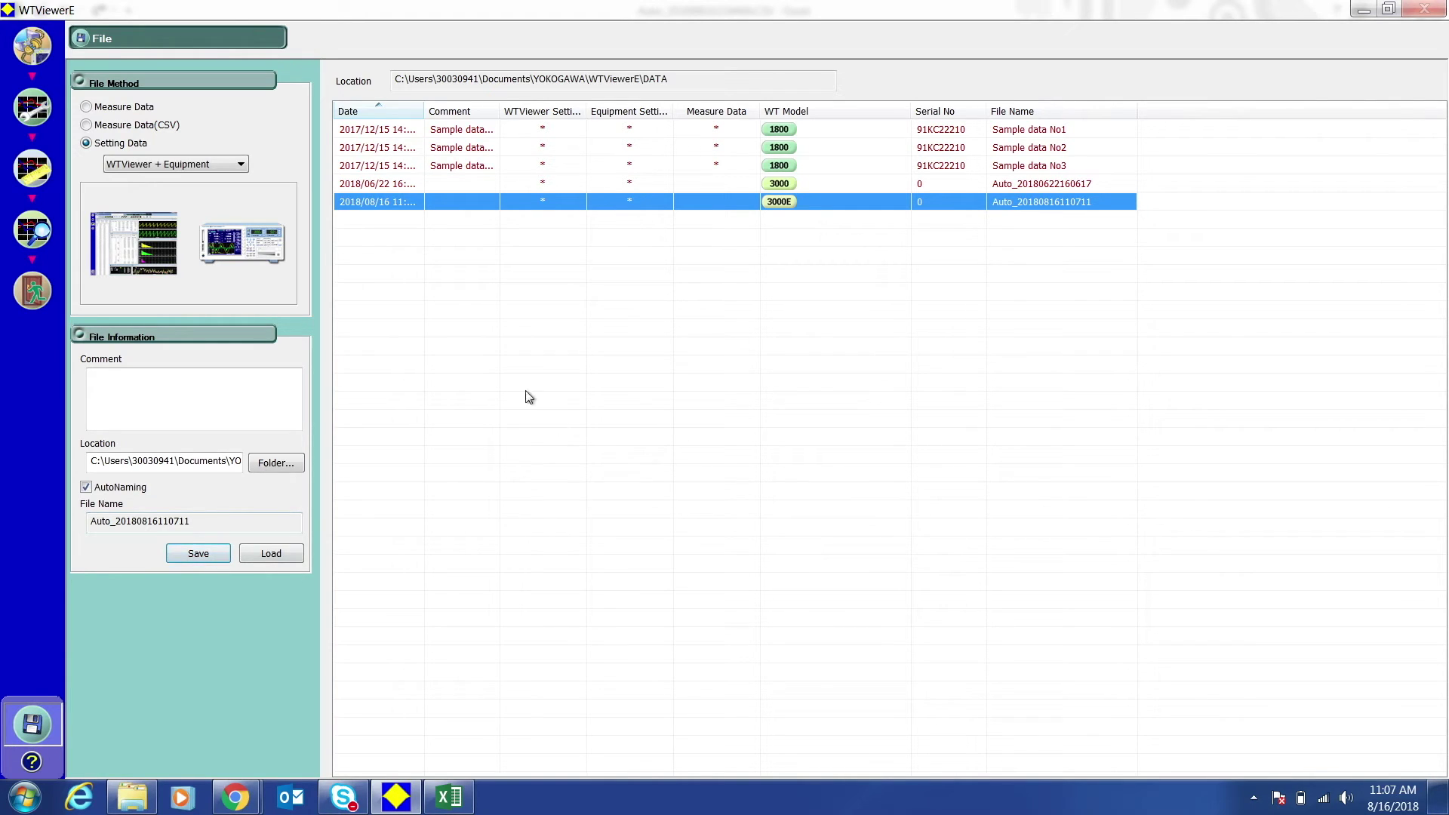
{"action": "left_click", "coordinate": [485, 206]}
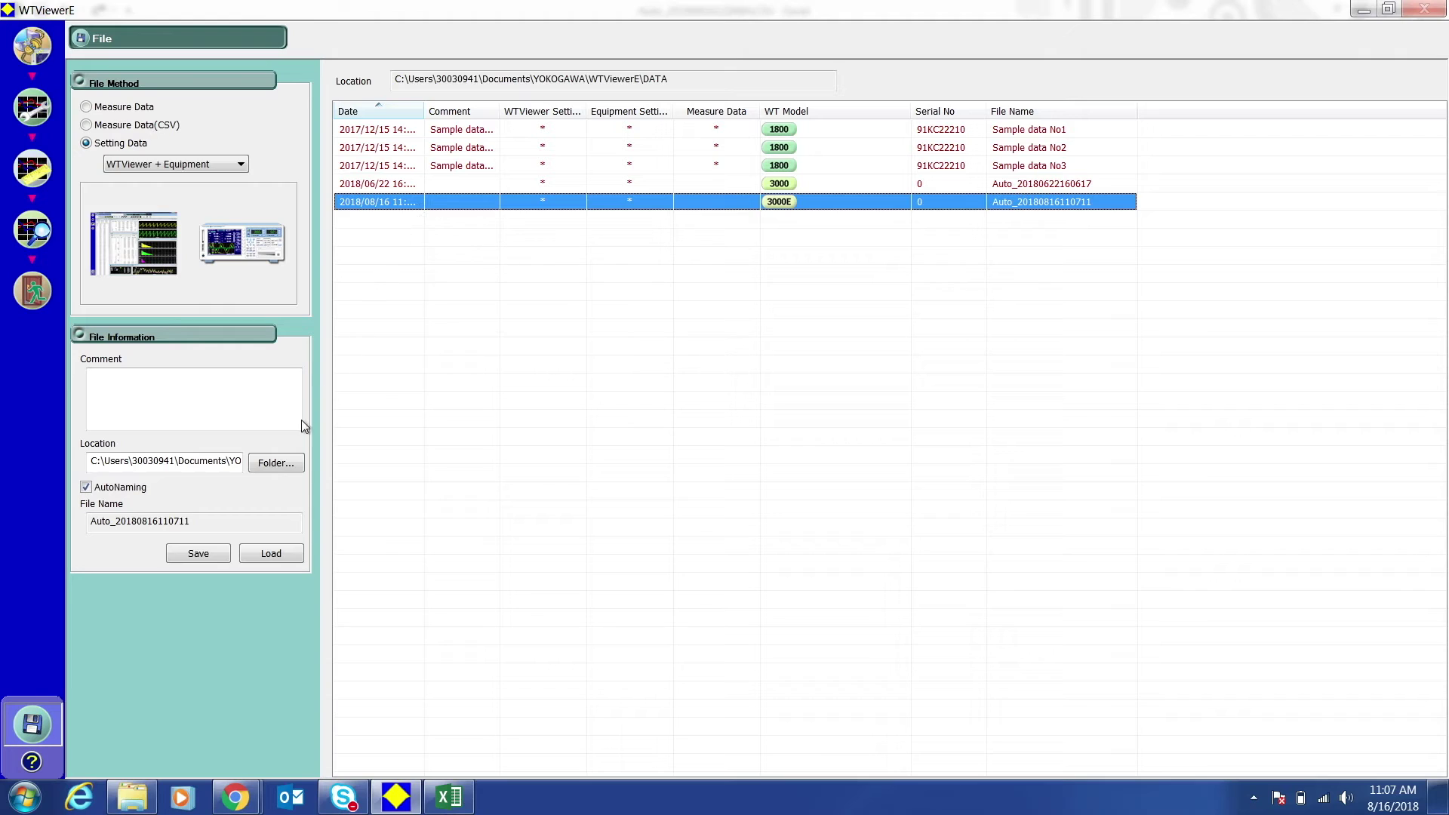
{"action": "left_click", "coordinate": [268, 555]}
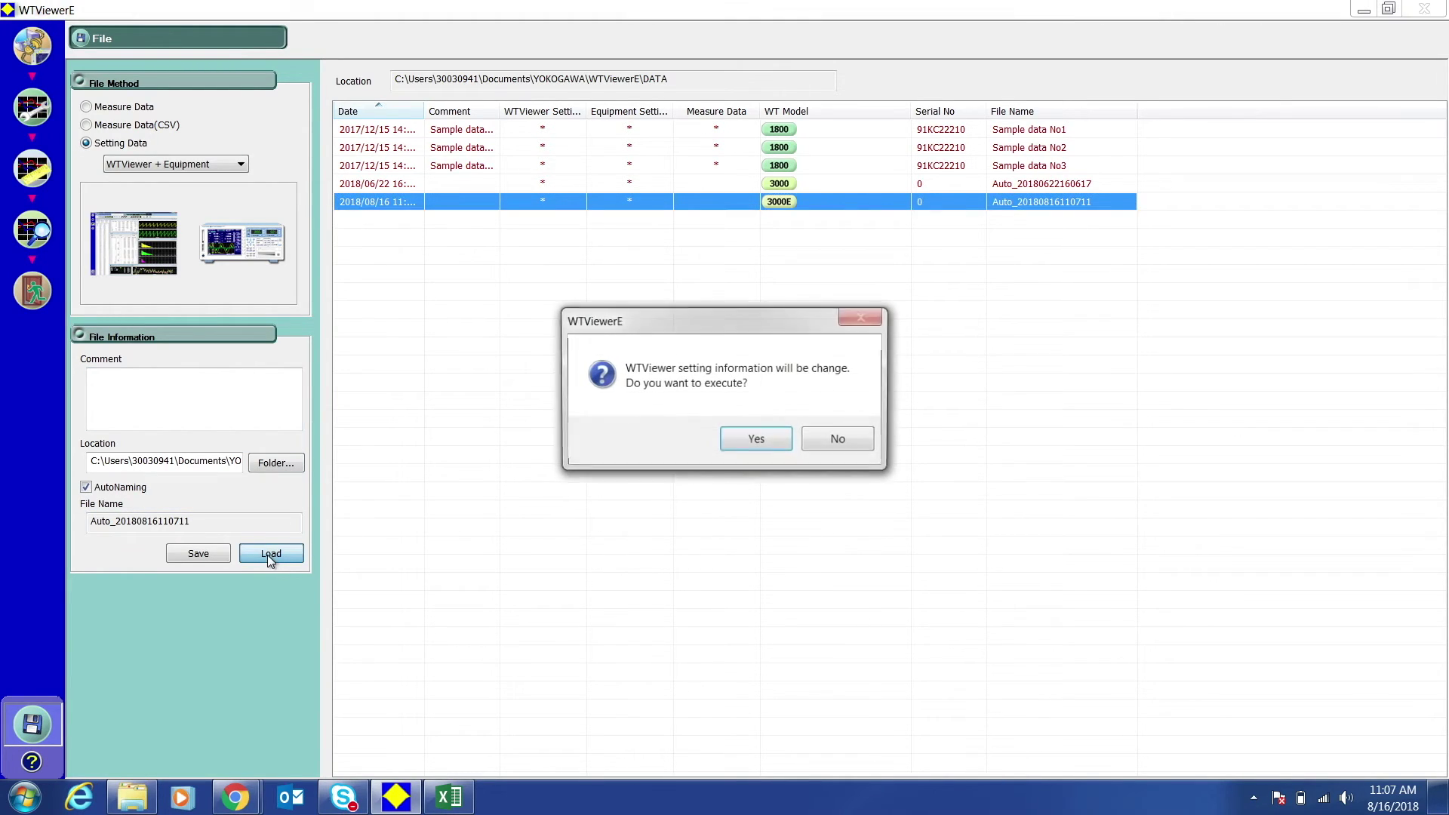
{"action": "left_click", "coordinate": [755, 439]}
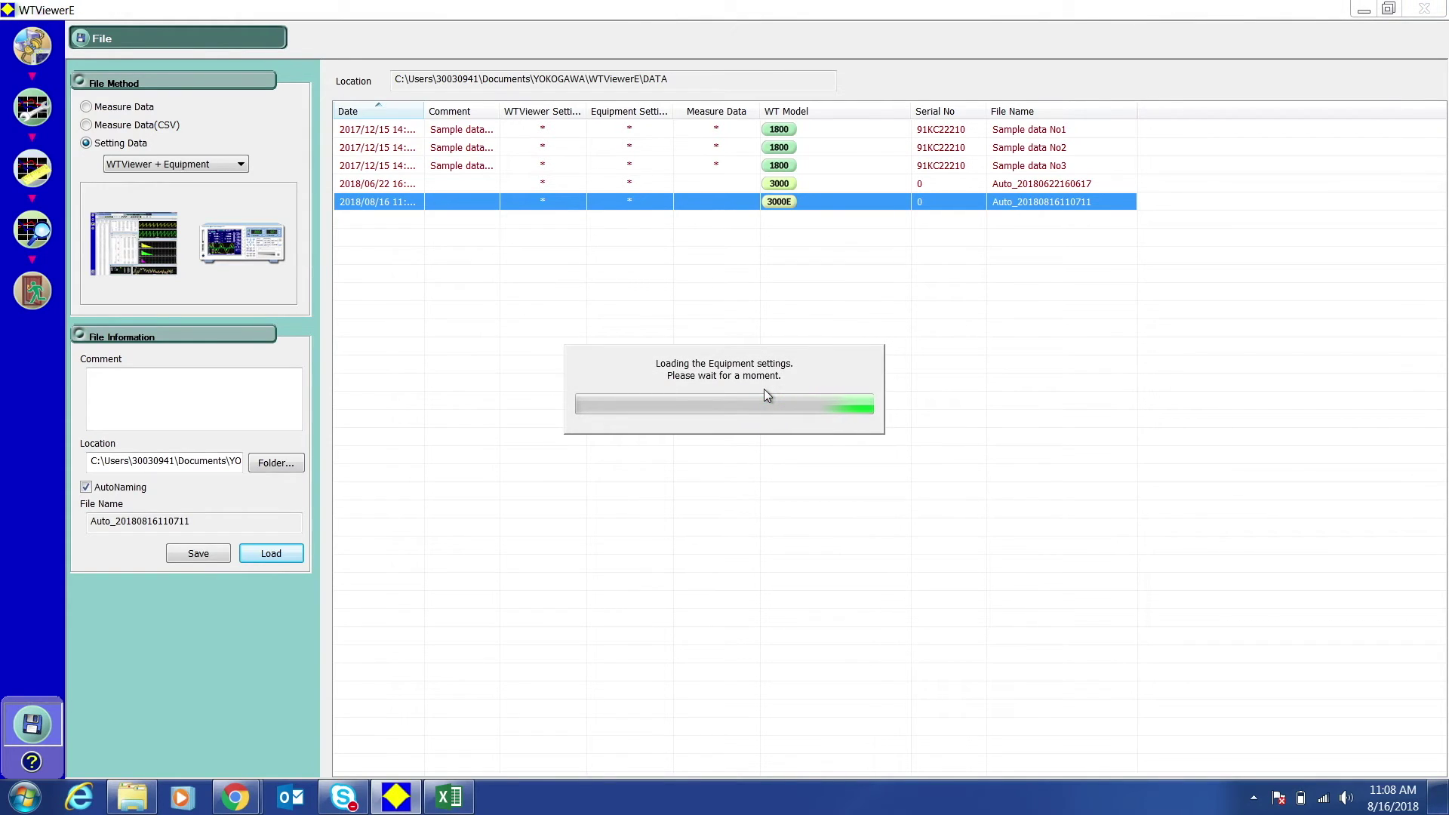